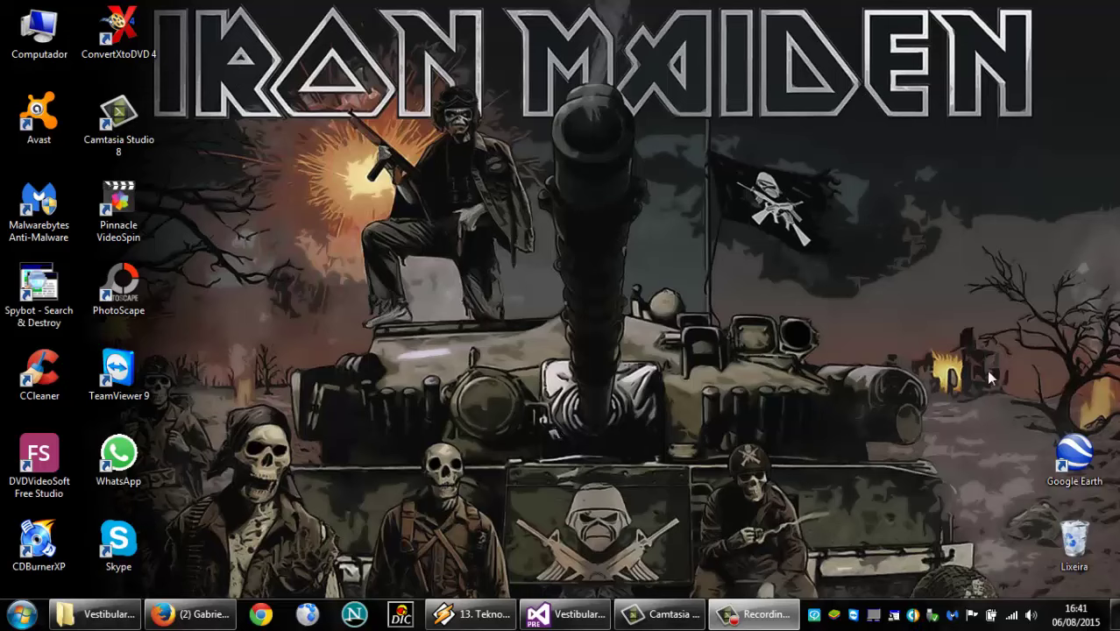
Switch to Visual Studio, bring up the Form1 design and run the Vestibular ERP project
click(565, 613)
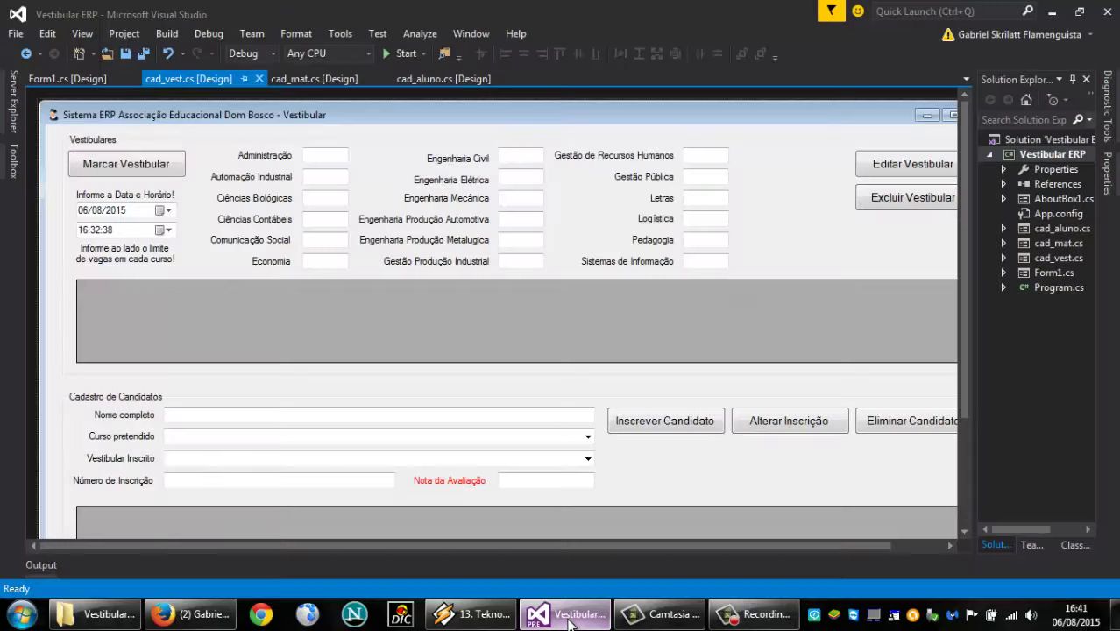
click(91, 81)
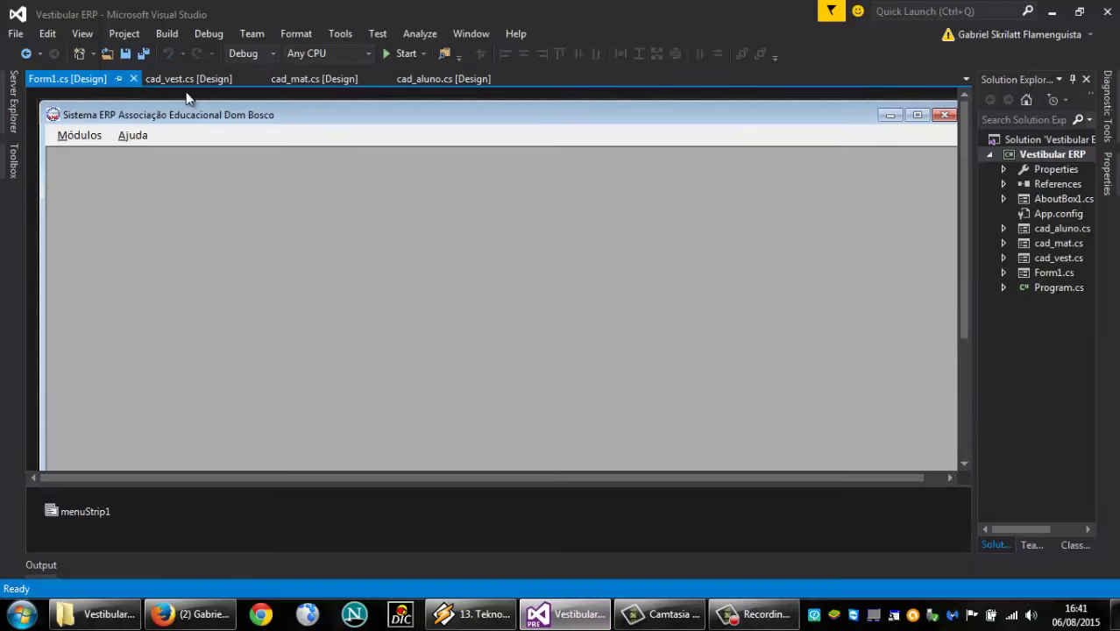
click(385, 54)
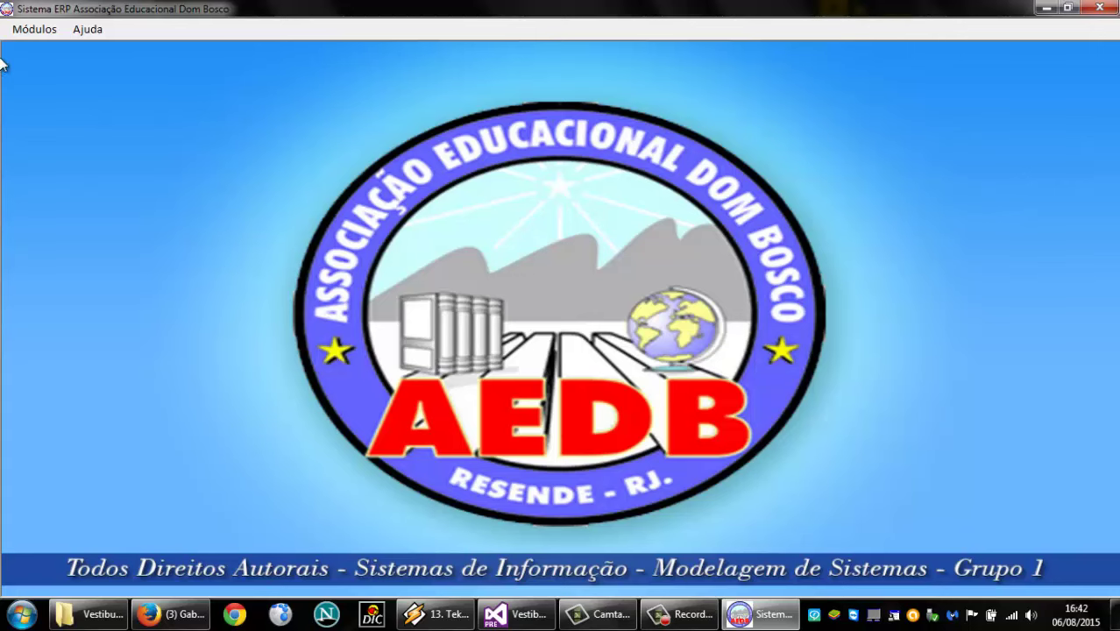
click(36, 32)
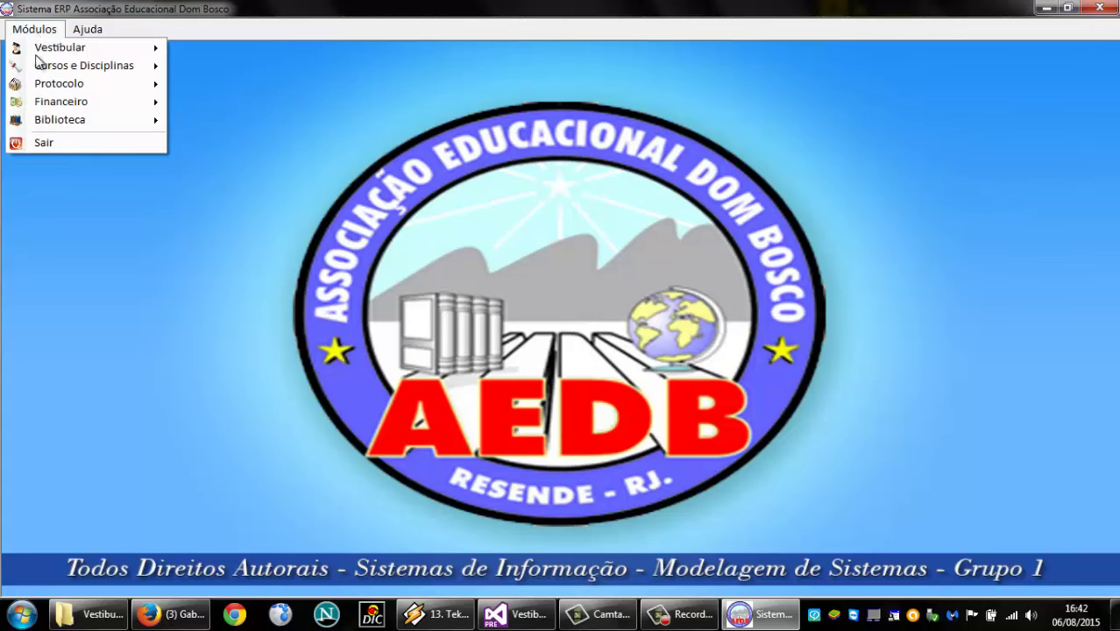
mouse_move(44, 56)
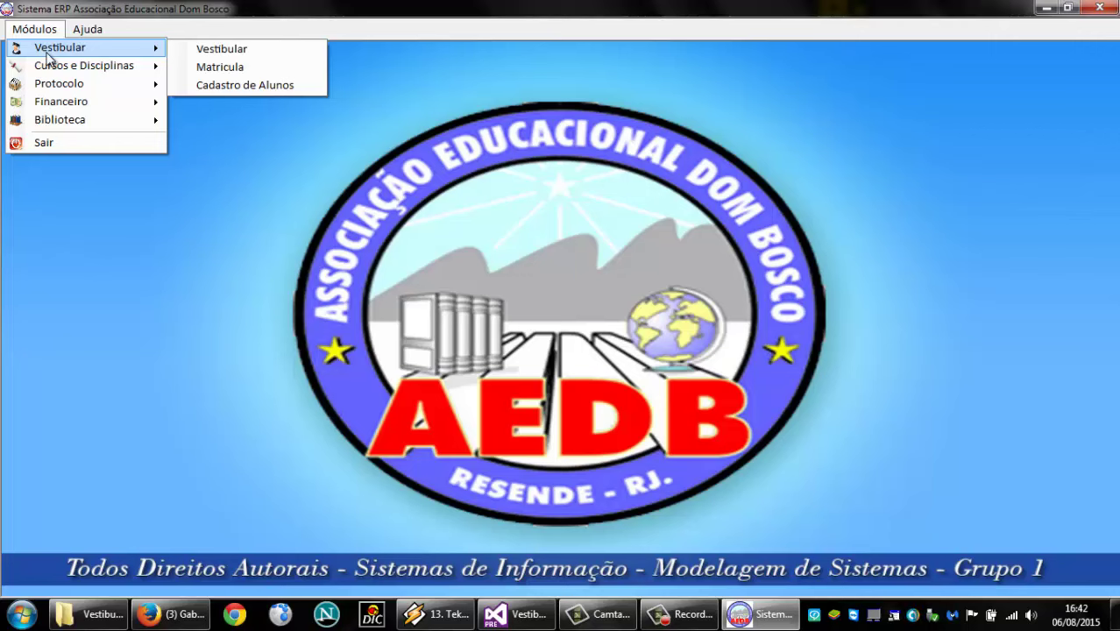
click(293, 146)
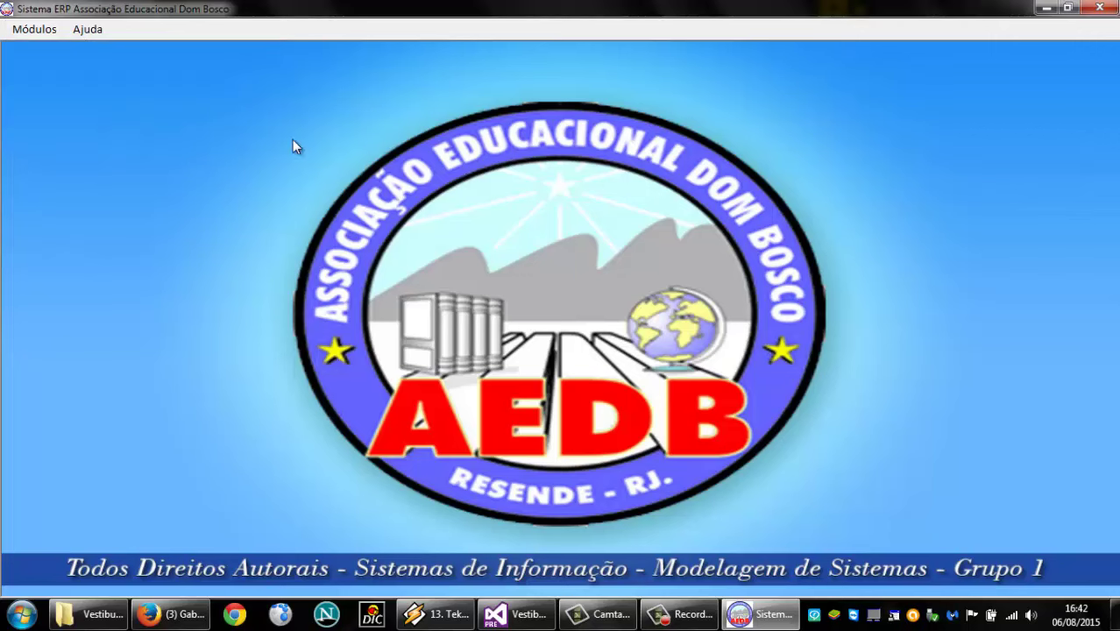
Open the Vestibular form of the Vestibular module and shift its window slightly
click(14, 31)
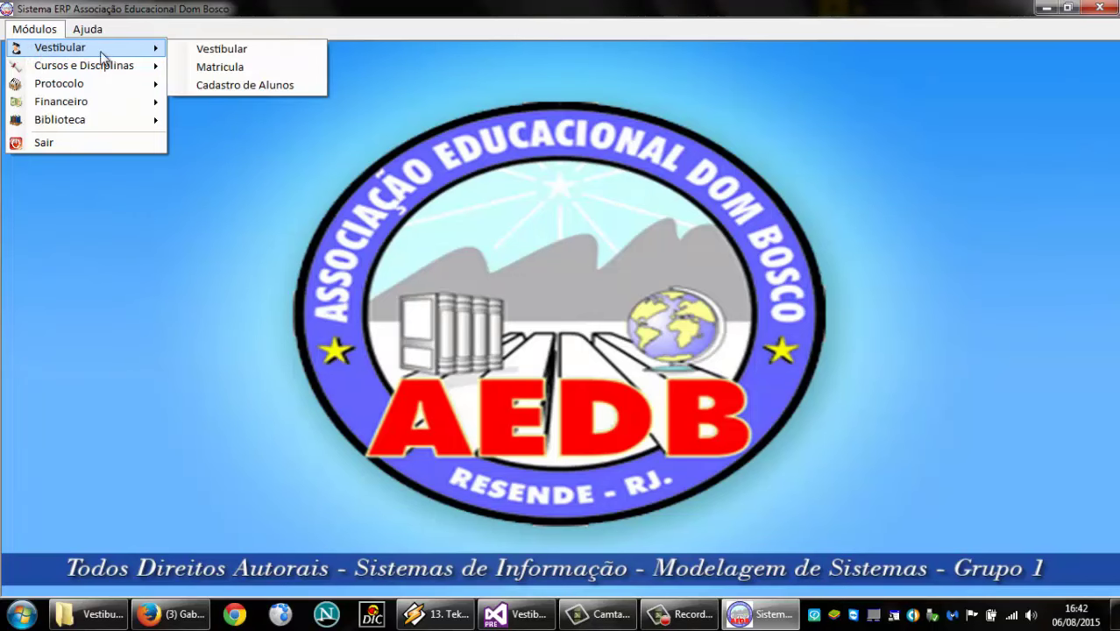
click(249, 53)
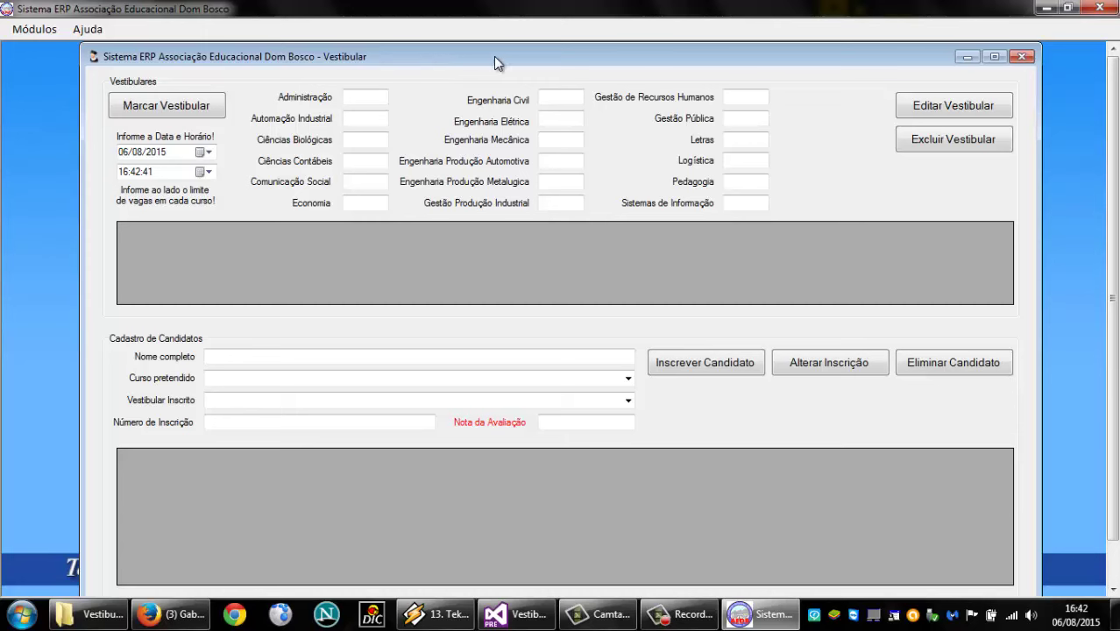
drag(502, 57, 495, 59)
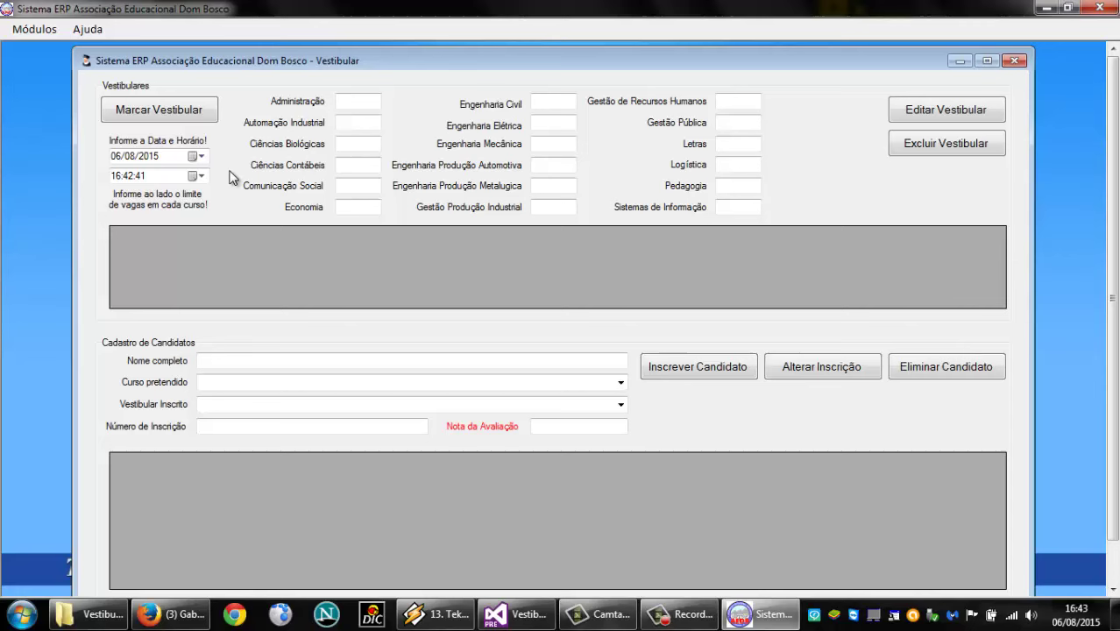
Inspect the exam date and time selectors in the Vestibulares section without changing their values
click(202, 158)
click(89, 168)
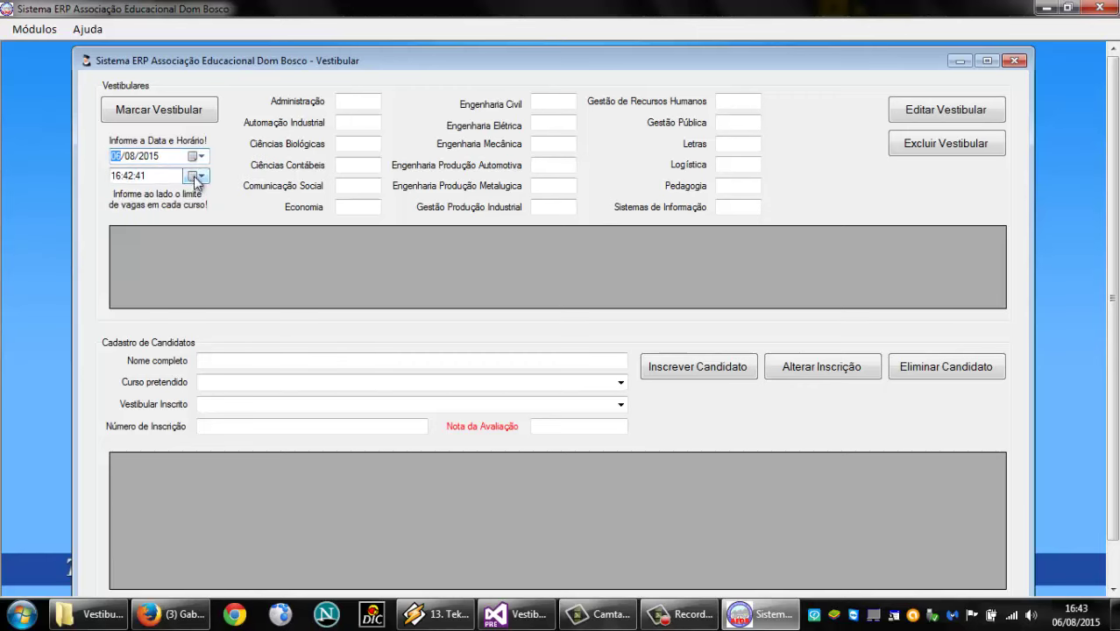
click(198, 177)
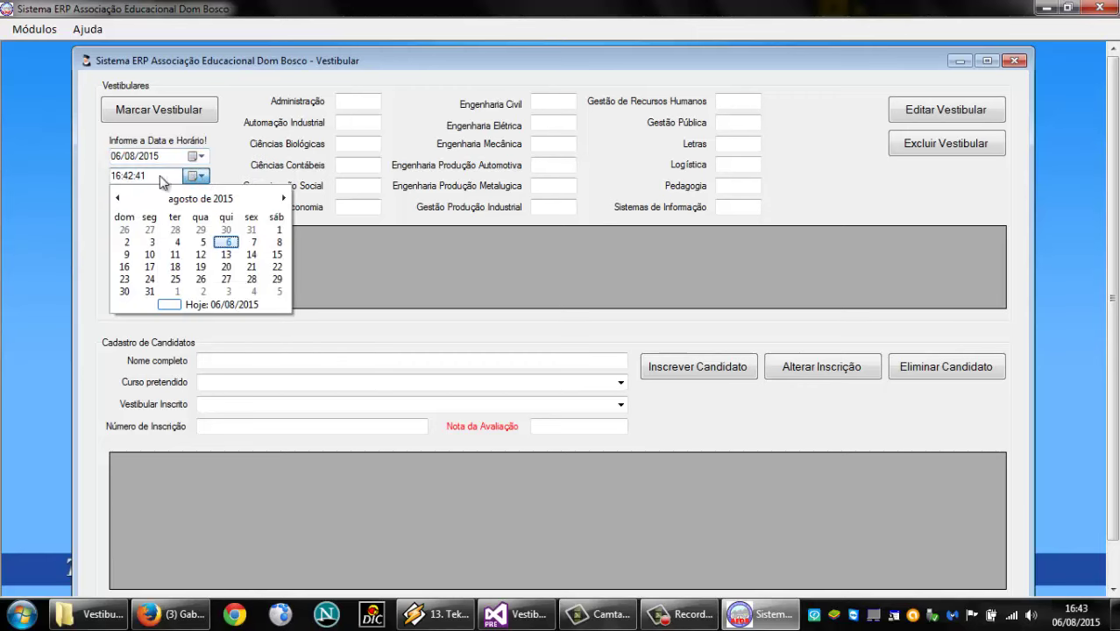
click(81, 195)
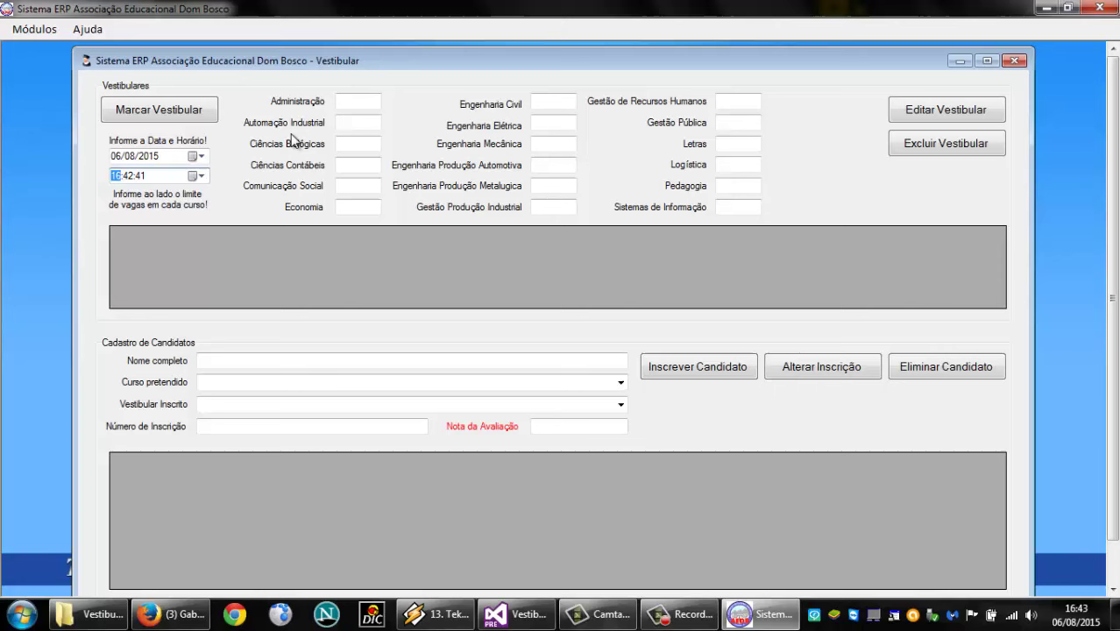
Go through the per-course vacancy limit fields from Administração to Engenharia Mecânica in the Vestibulares section
click(350, 99)
click(352, 122)
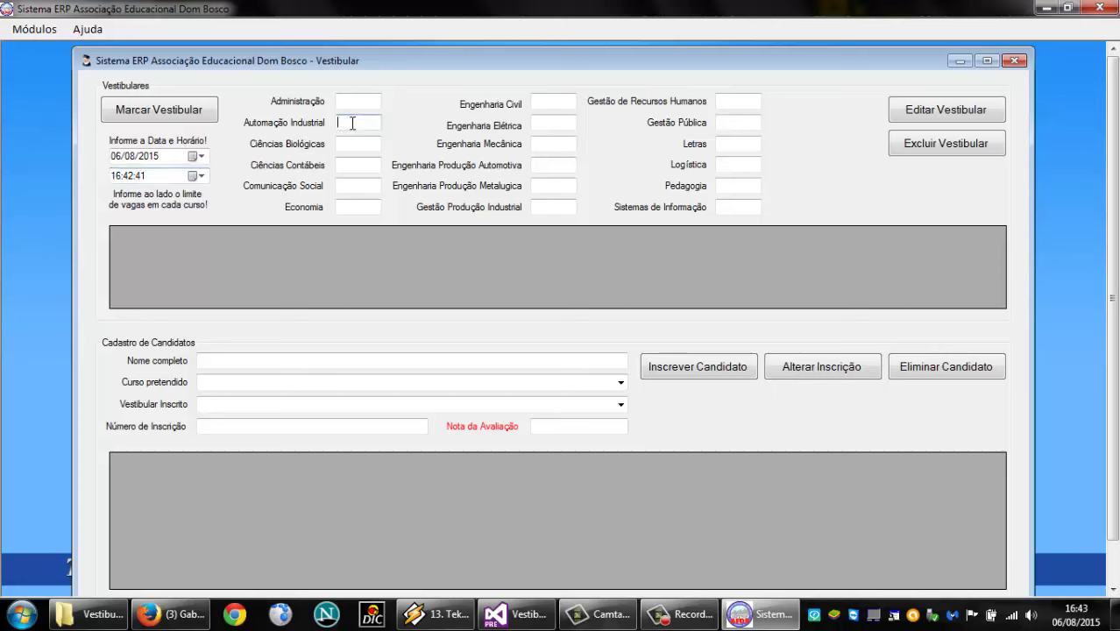
click(348, 143)
click(348, 164)
click(348, 183)
click(351, 209)
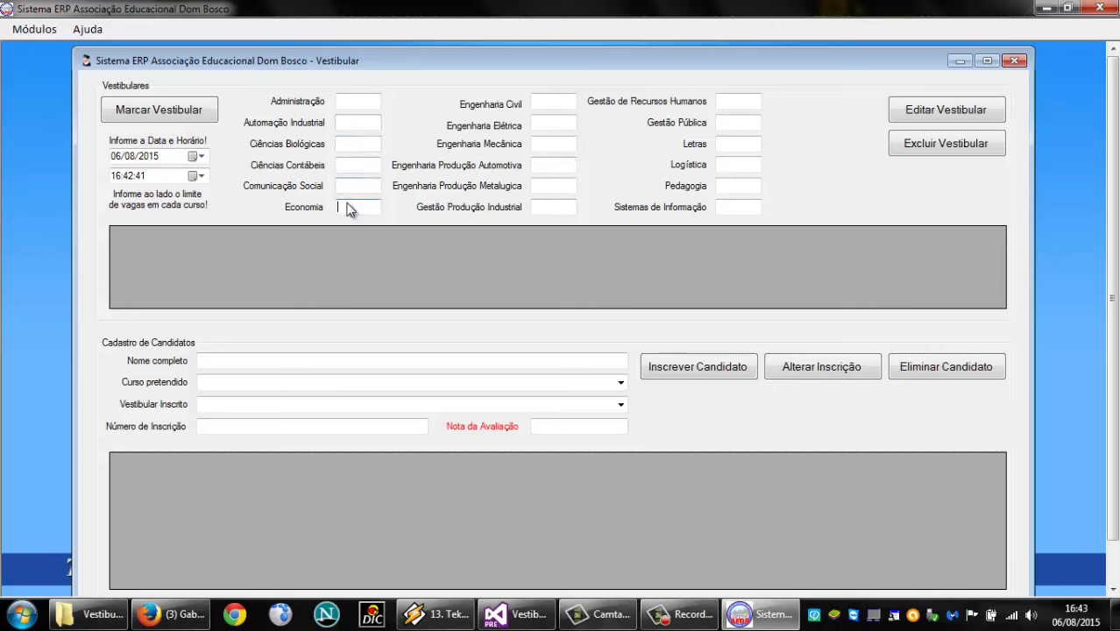
click(555, 103)
click(546, 124)
click(537, 142)
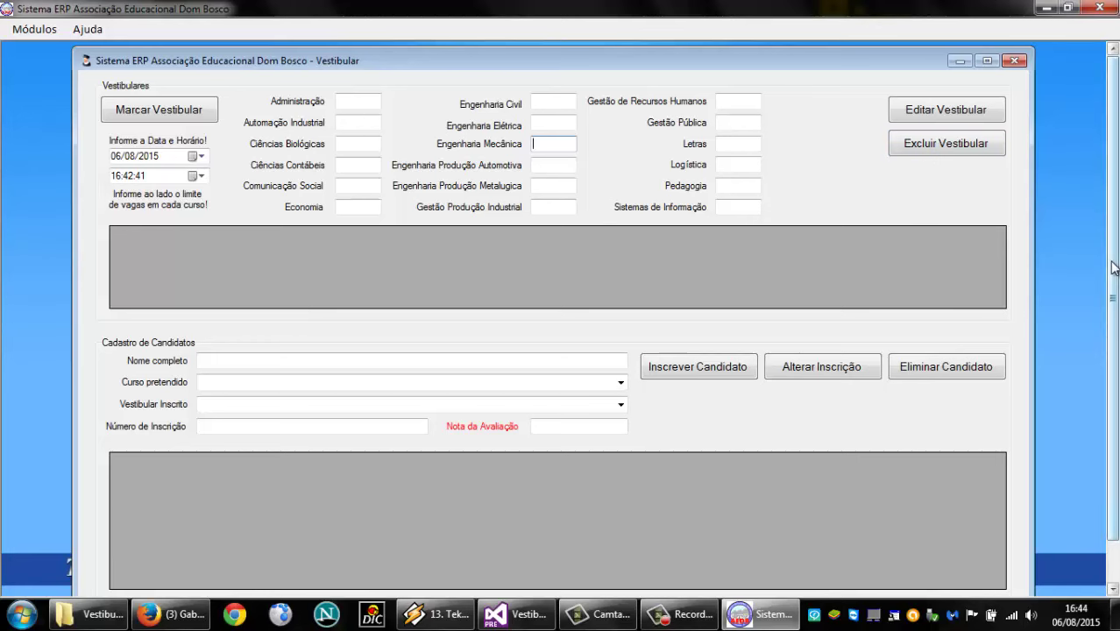
Examine the Cadastro de Candidatos fields: full name, intended course, registered exam, registration number and evaluation grade
scroll(1115, 280, down, 2)
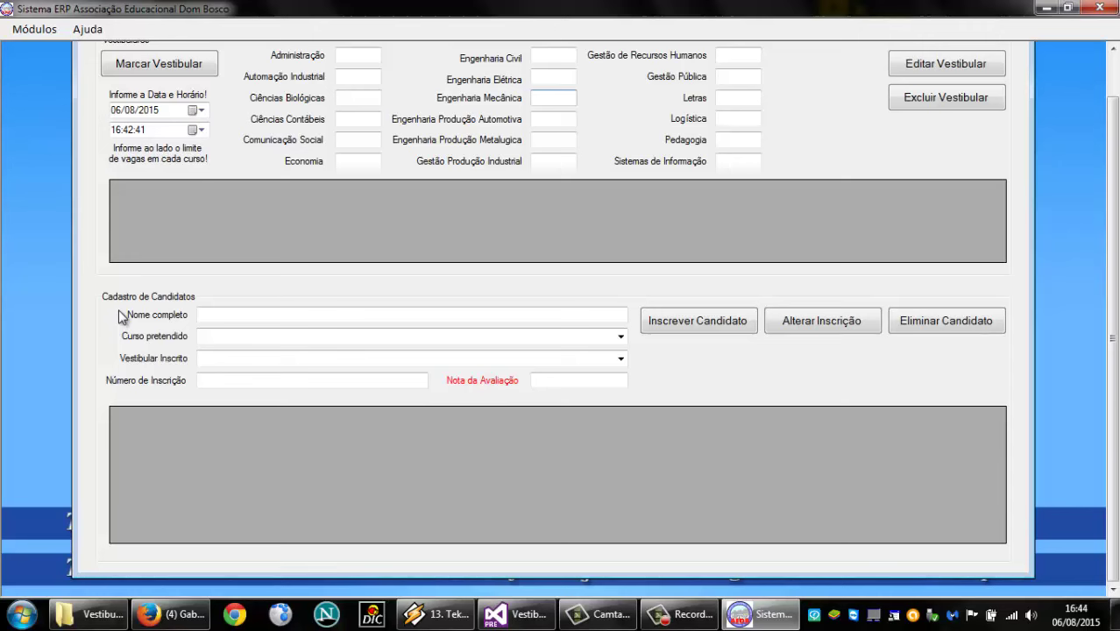
click(274, 317)
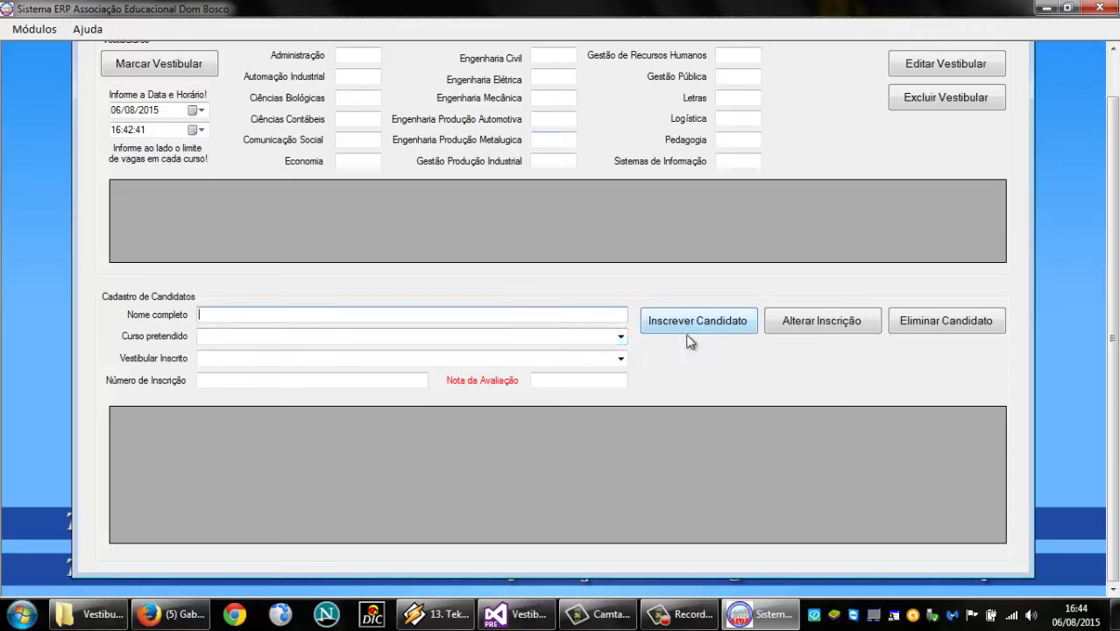
click(621, 337)
click(621, 338)
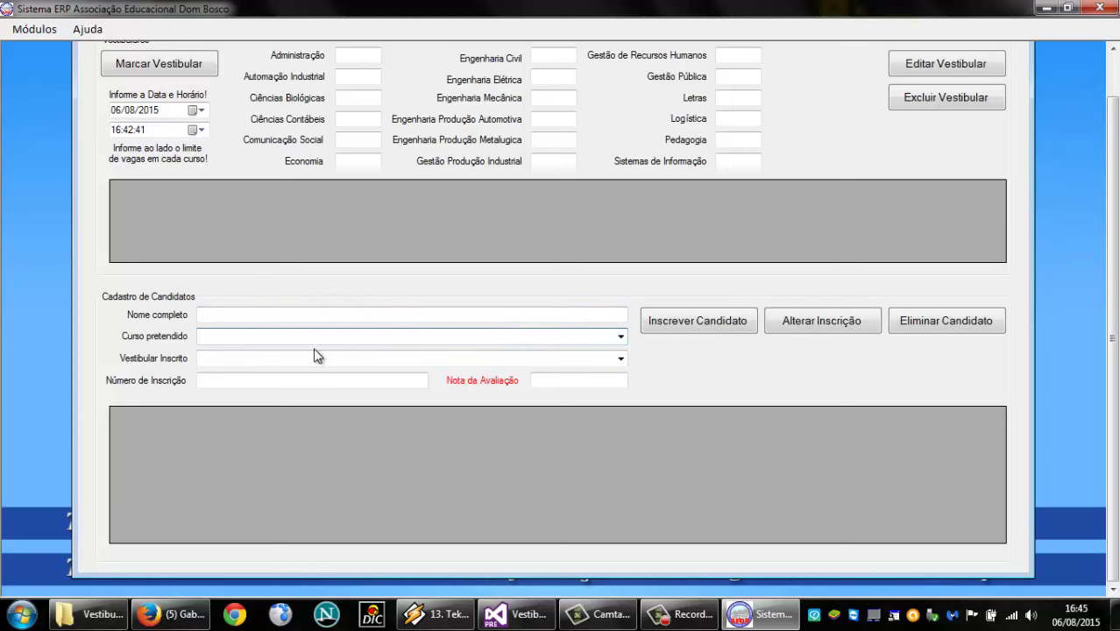
click(239, 359)
click(621, 360)
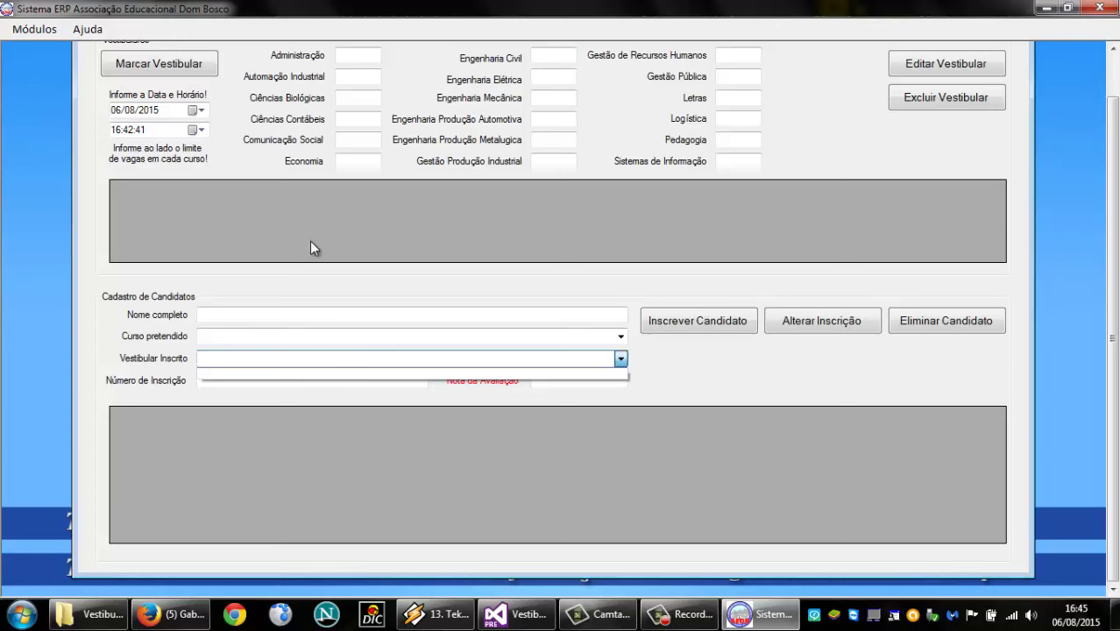
click(621, 359)
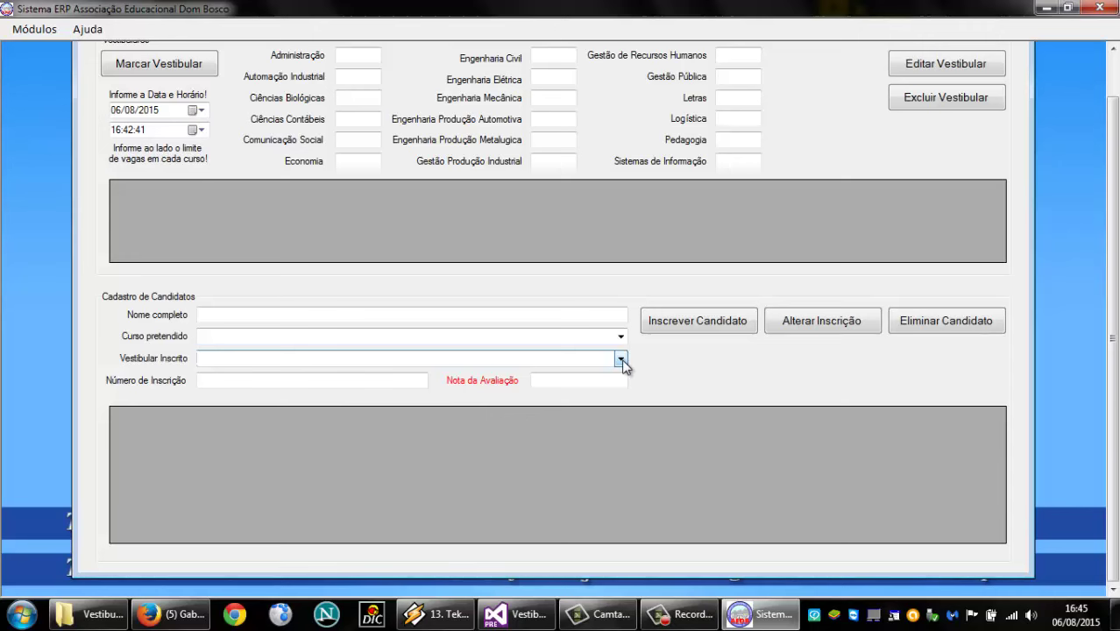
click(215, 381)
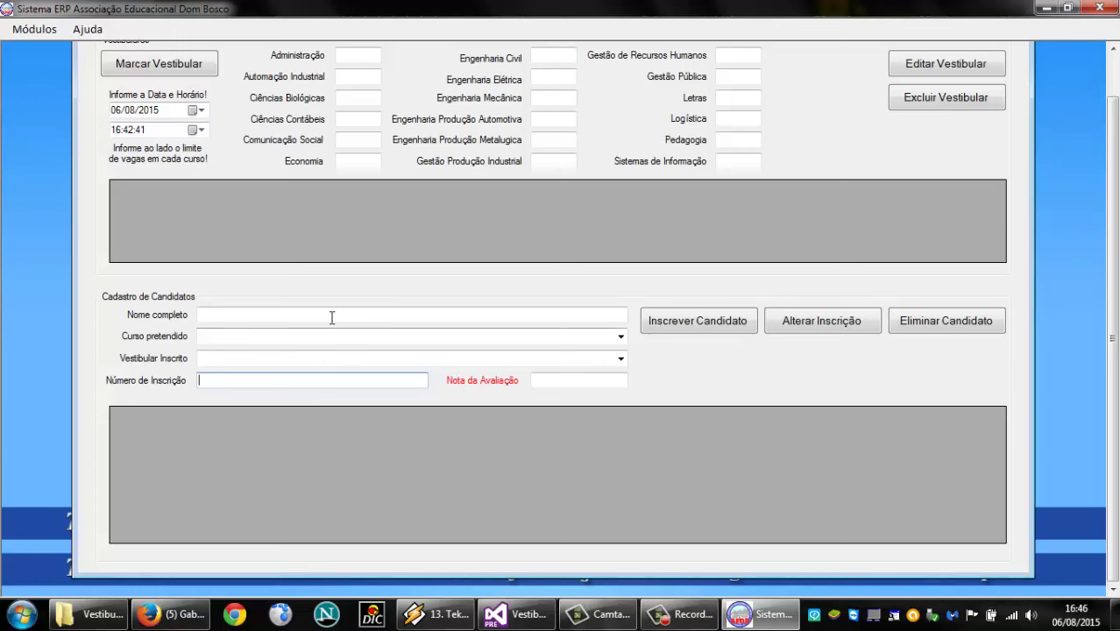
click(355, 385)
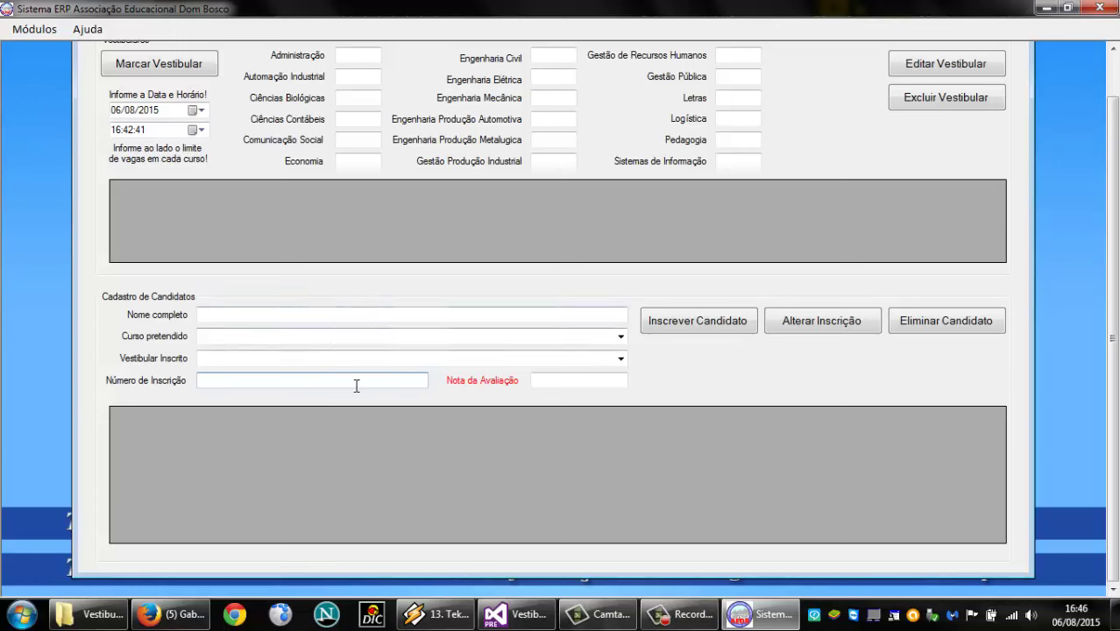
click(557, 381)
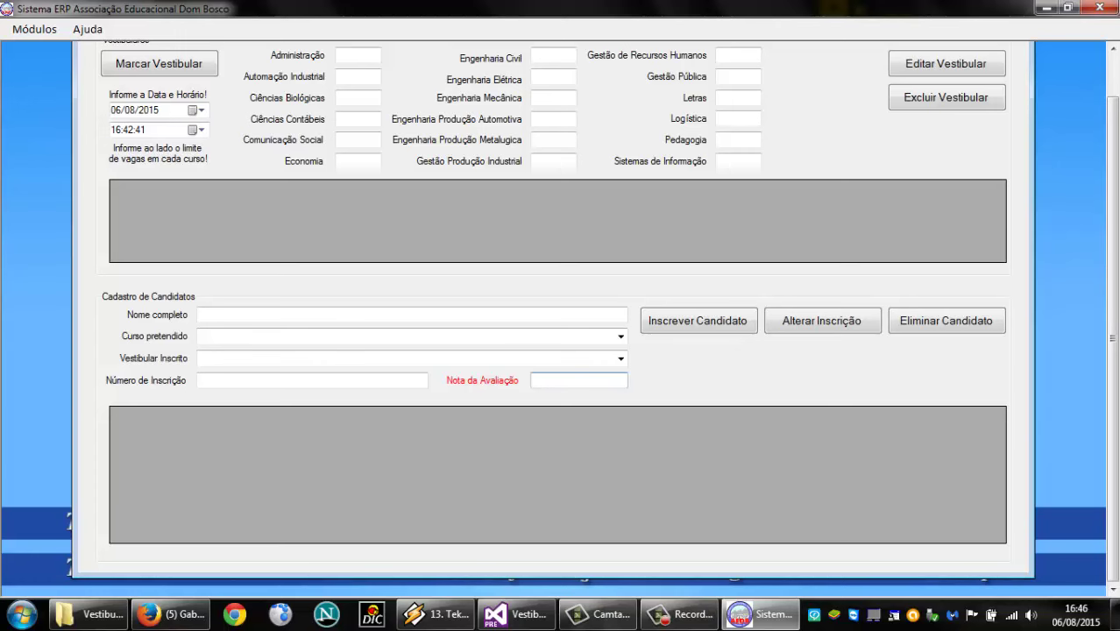
Close the Vestibular form and open the Matricula form of the Vestibular module, shifting its window slightly
drag(1117, 372, 1110, 245)
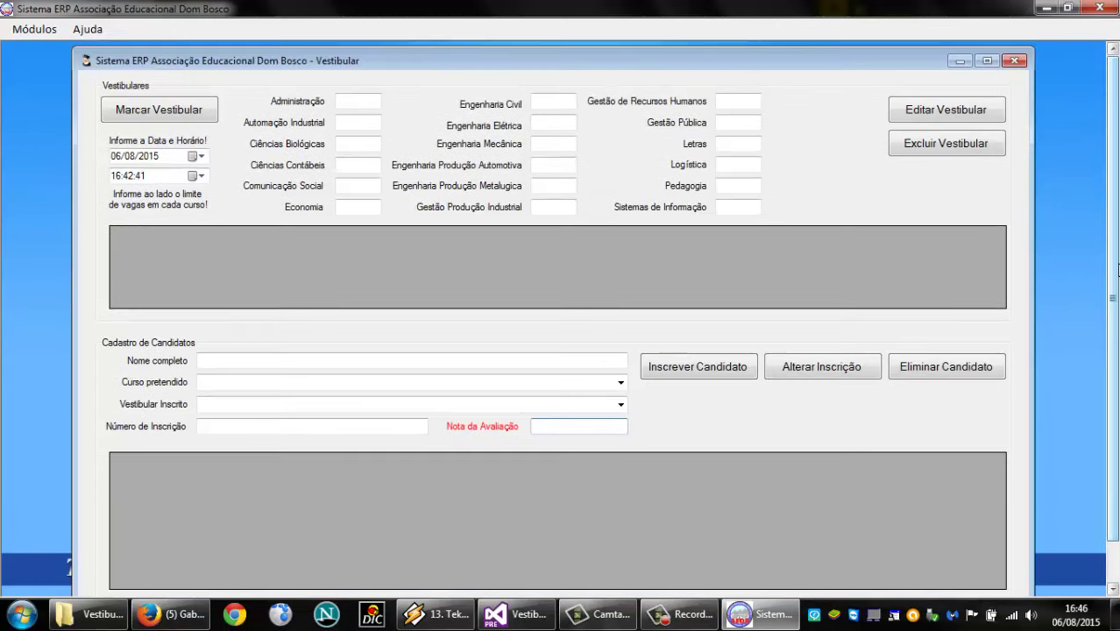
click(1017, 63)
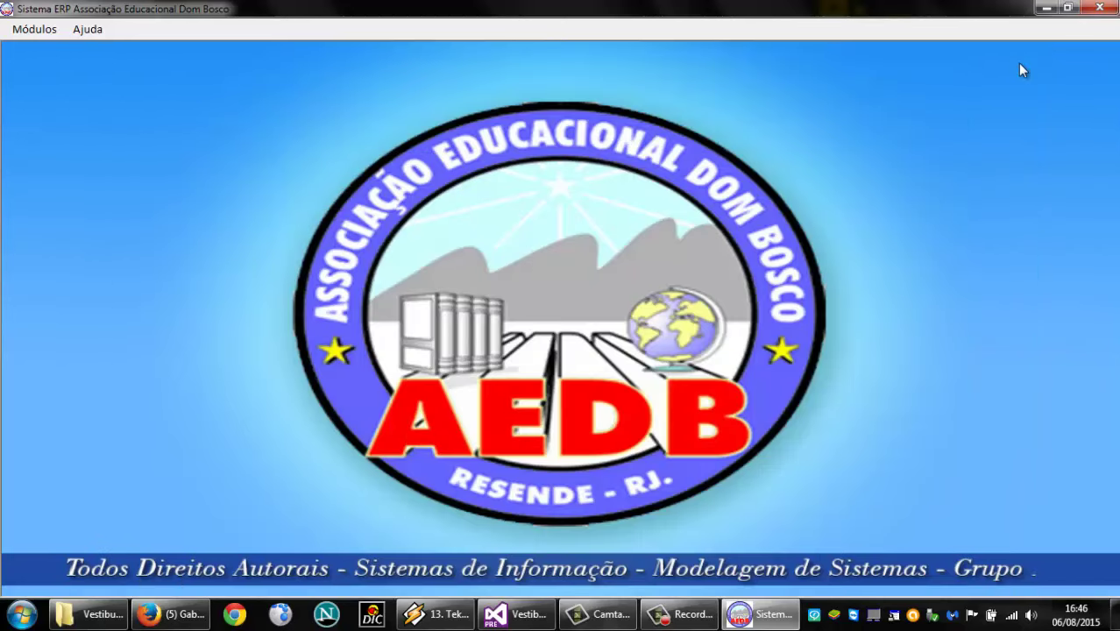
click(42, 35)
mouse_move(50, 52)
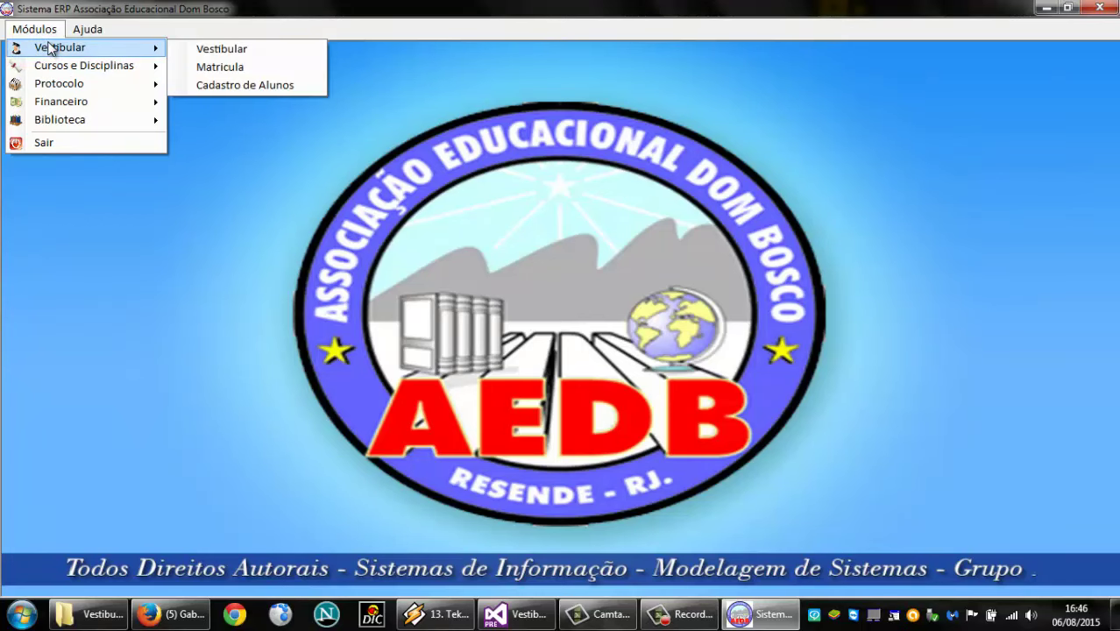
click(217, 67)
drag(609, 75, 637, 55)
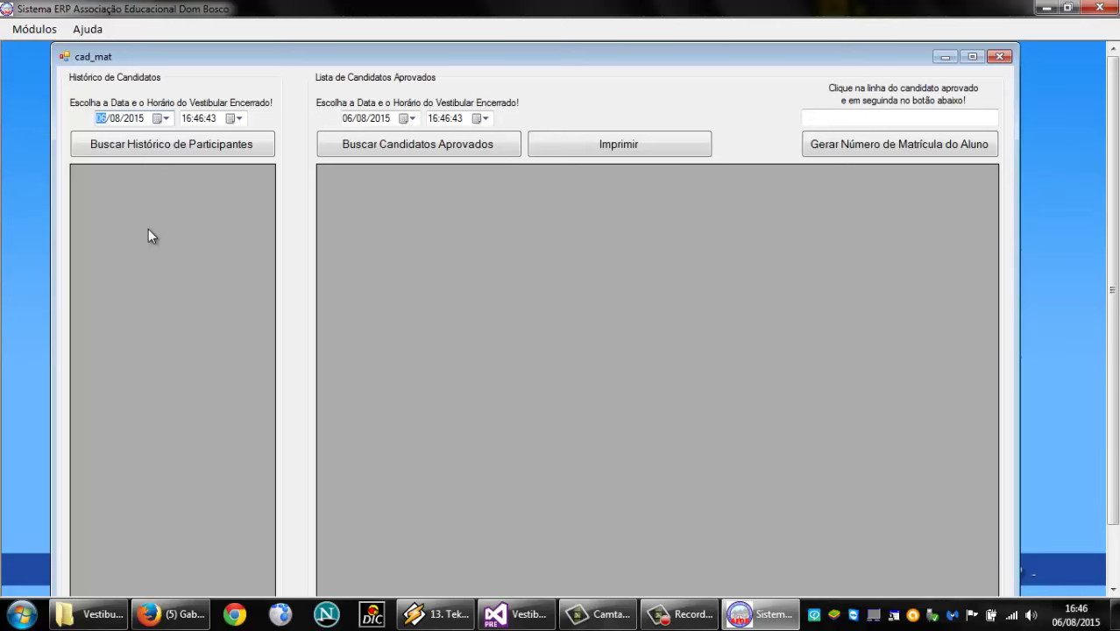
Inspect the date and time selectors of the closed exam under Histórico de Candidatos
click(167, 119)
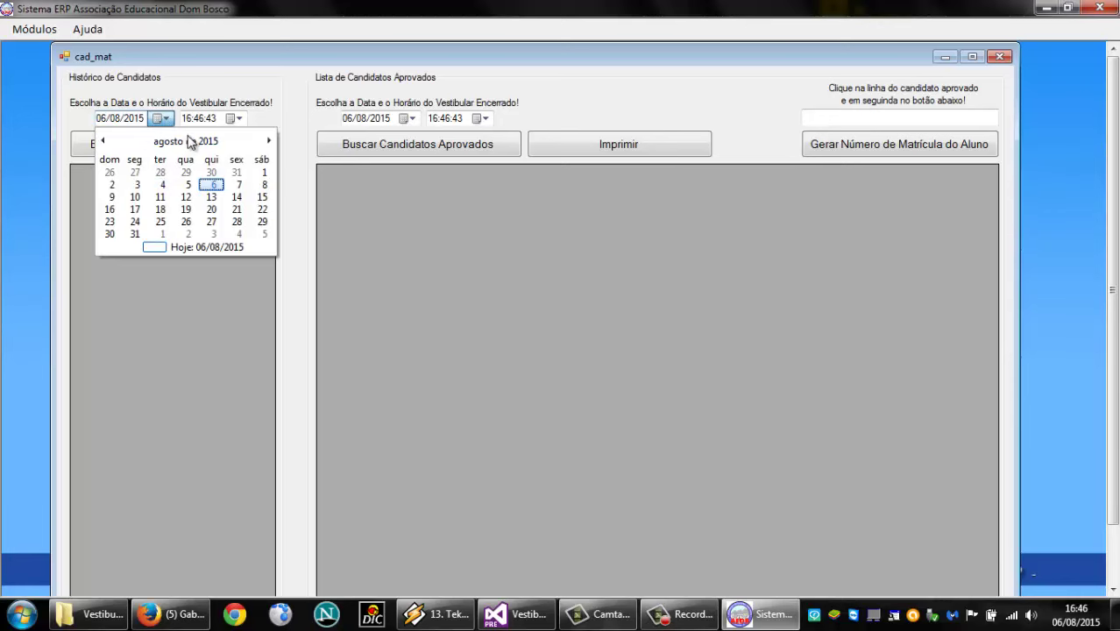
click(234, 118)
click(235, 118)
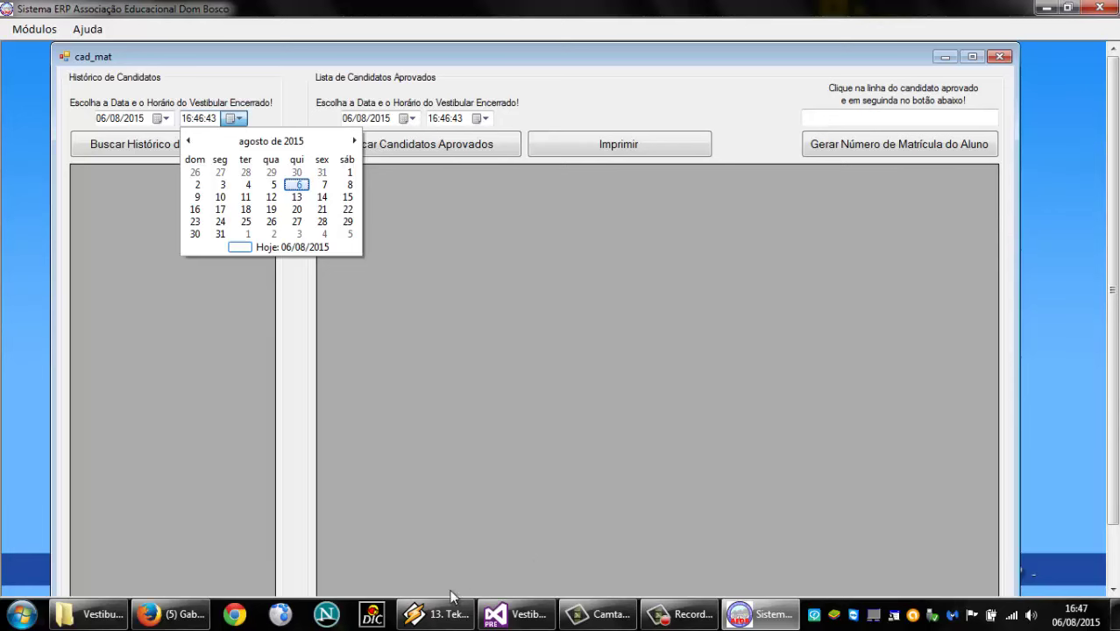
Switch to Winamp, play playlist track 12, "McLean - Finally In Love", and return to the Matricula form
click(435, 614)
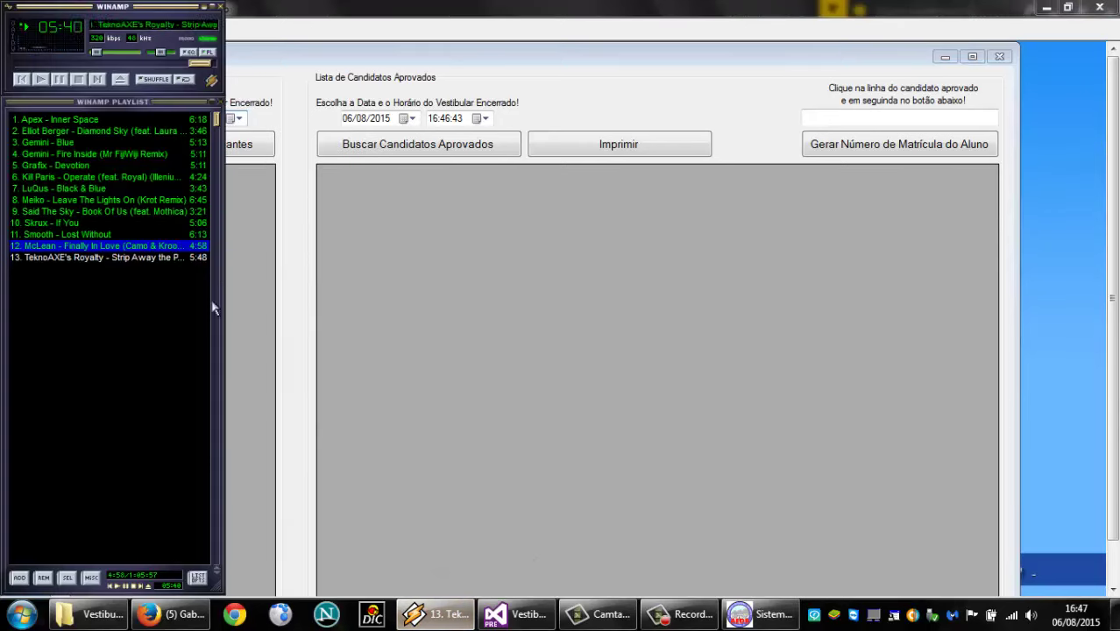
double_click(136, 248)
click(375, 52)
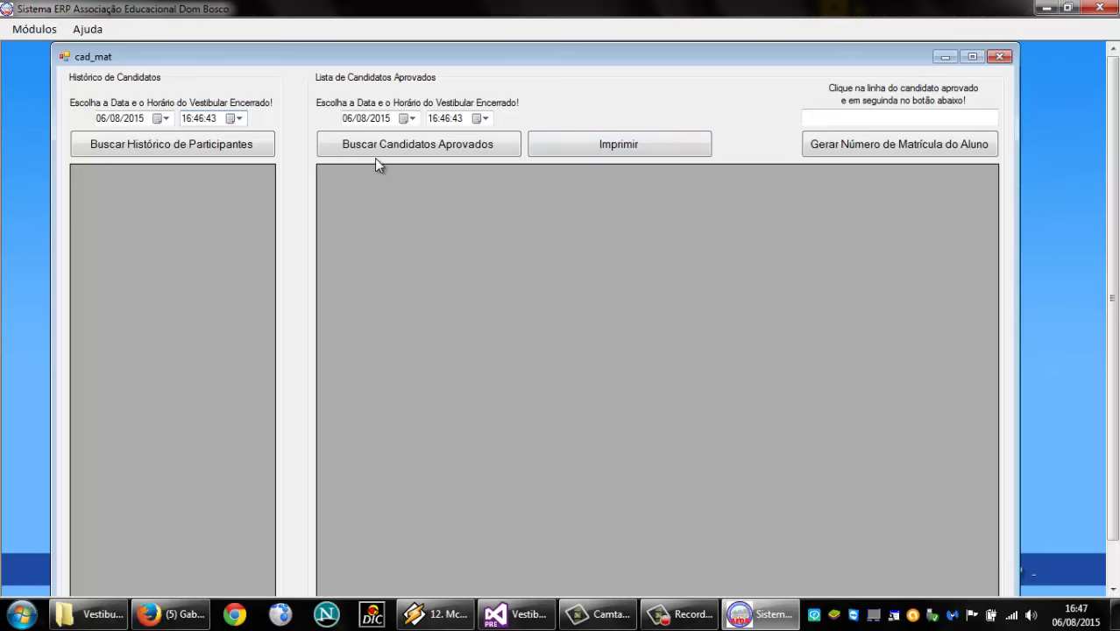
Inspect the Lista de Candidatos Aprovados date and time selectors and the approved candidate field, and close the Matricula form
click(410, 119)
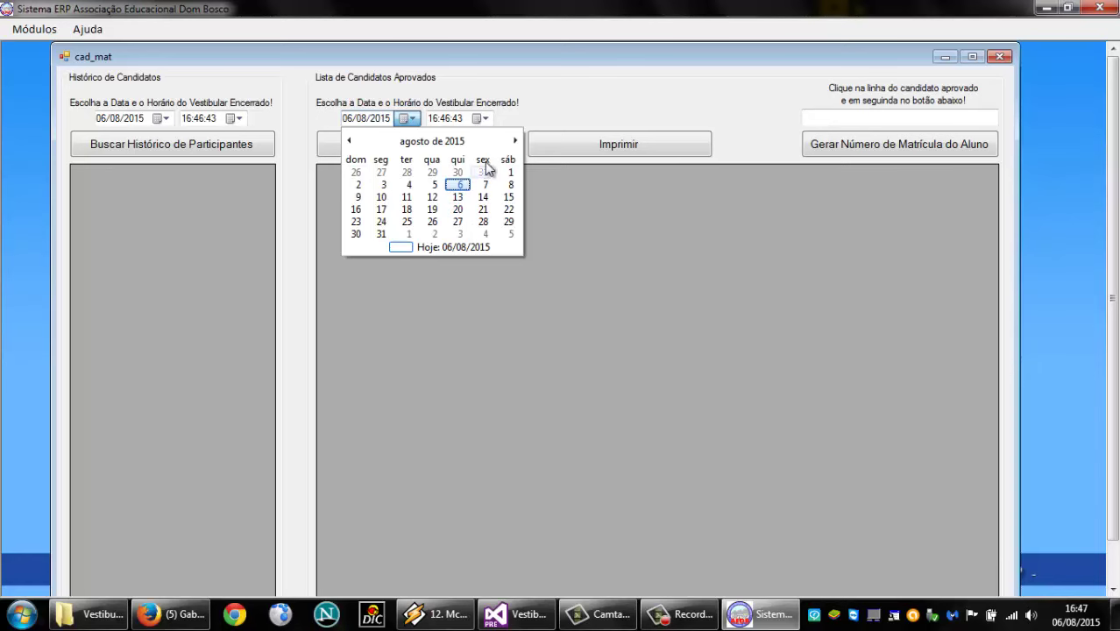
click(487, 120)
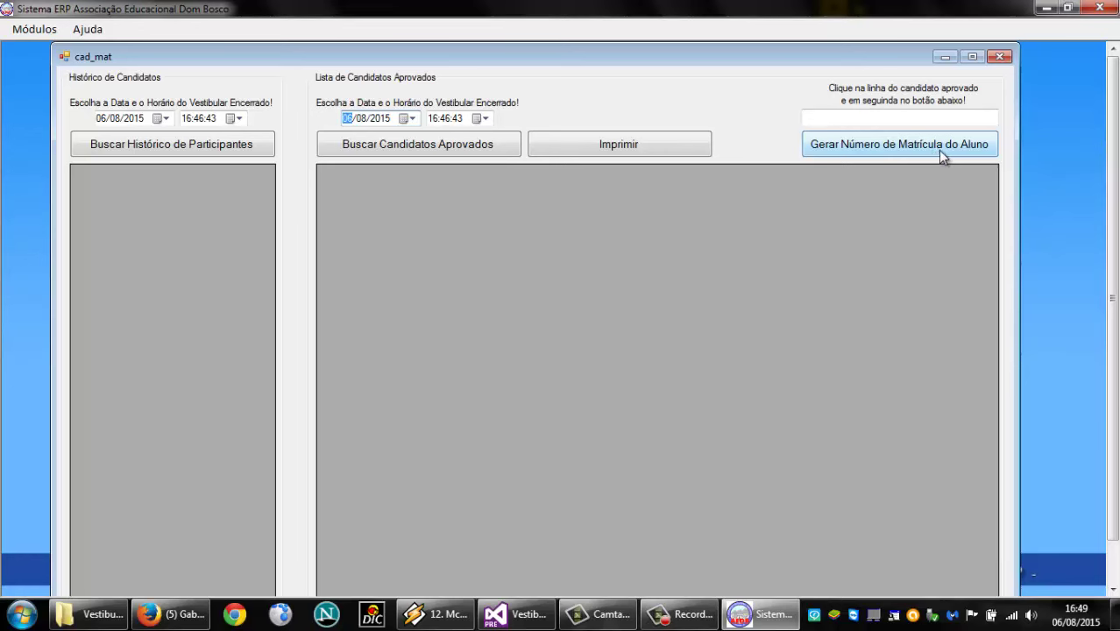
click(849, 119)
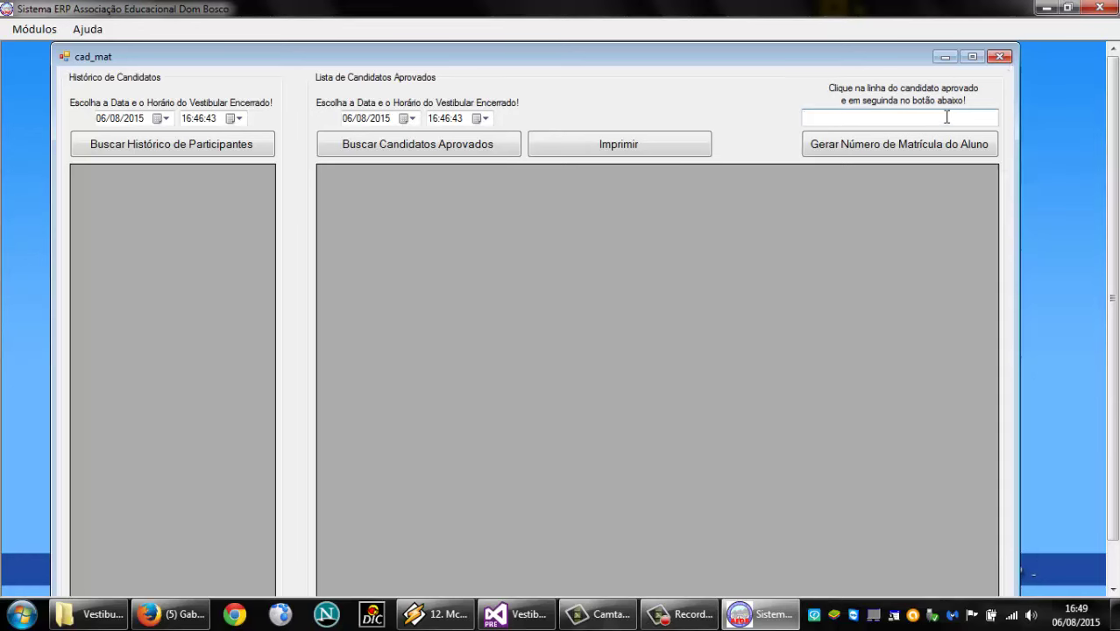
click(999, 56)
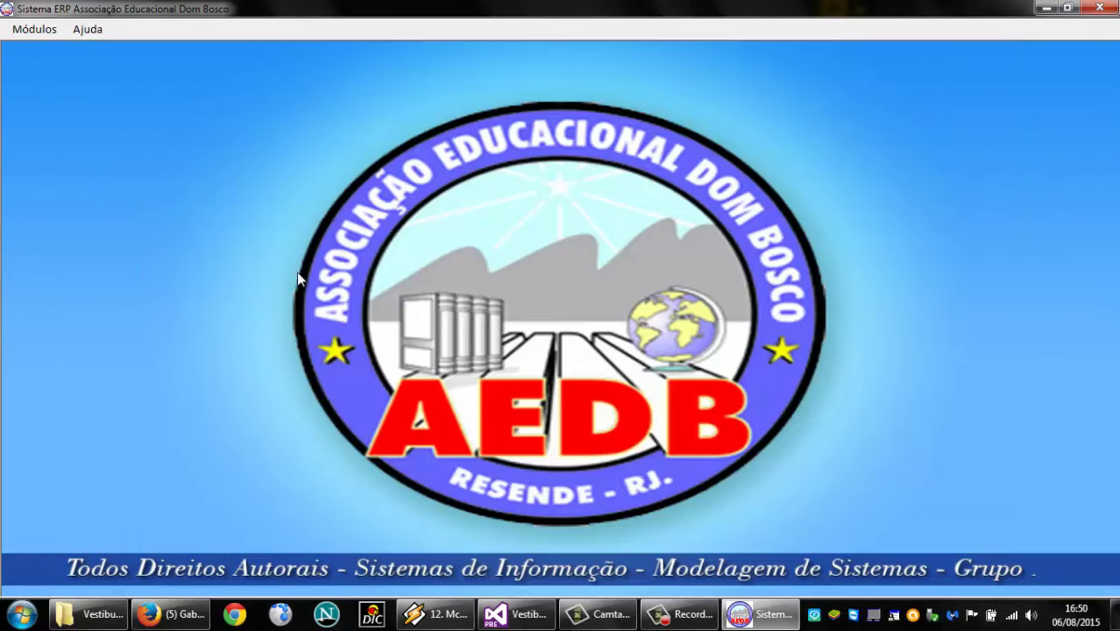
Open the Cadastro de Alunos form of the Vestibular module and shift its window slightly upward
click(21, 31)
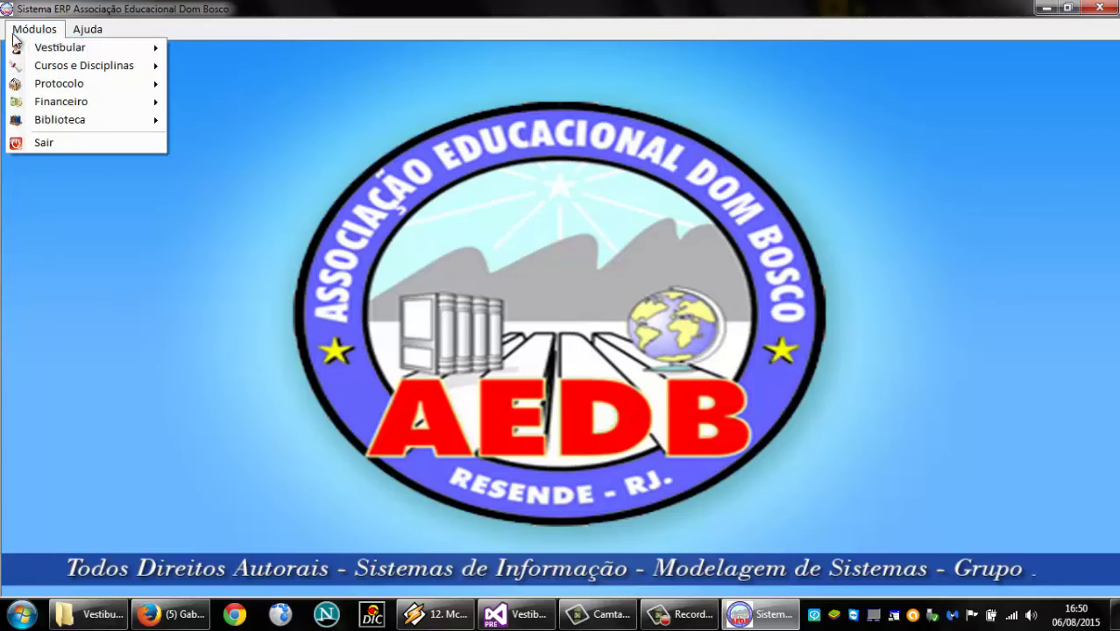
mouse_move(67, 53)
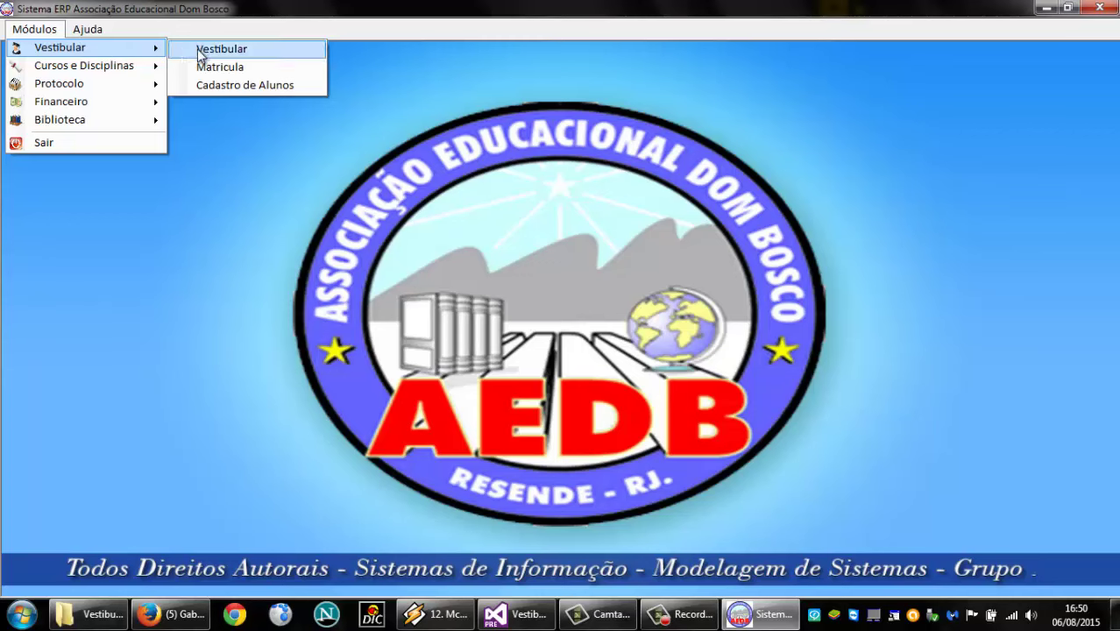
click(244, 88)
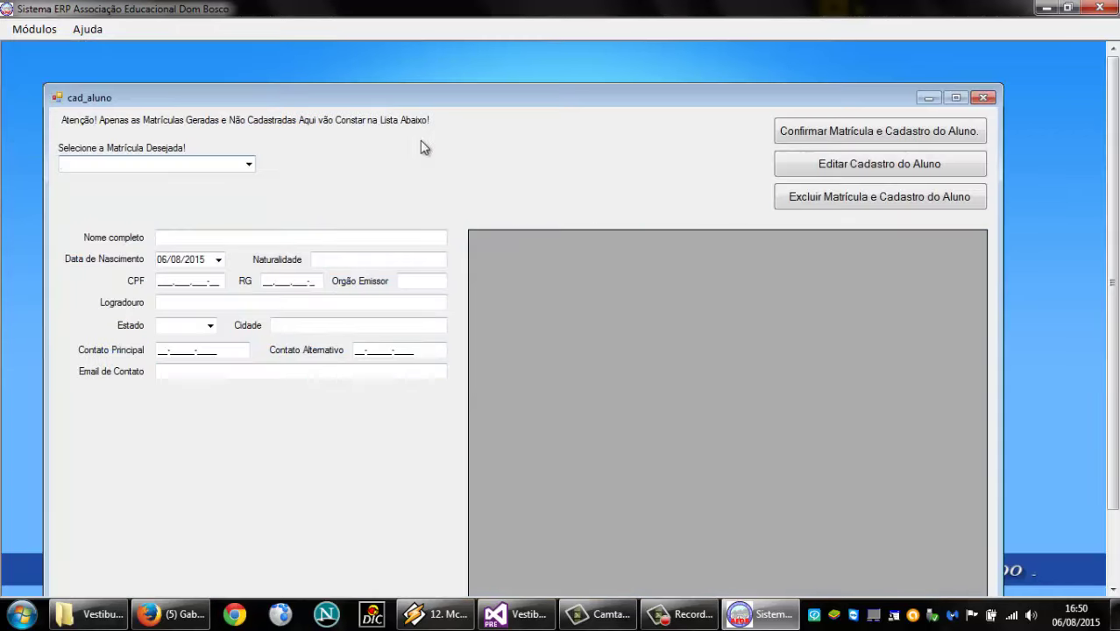
drag(505, 100, 516, 68)
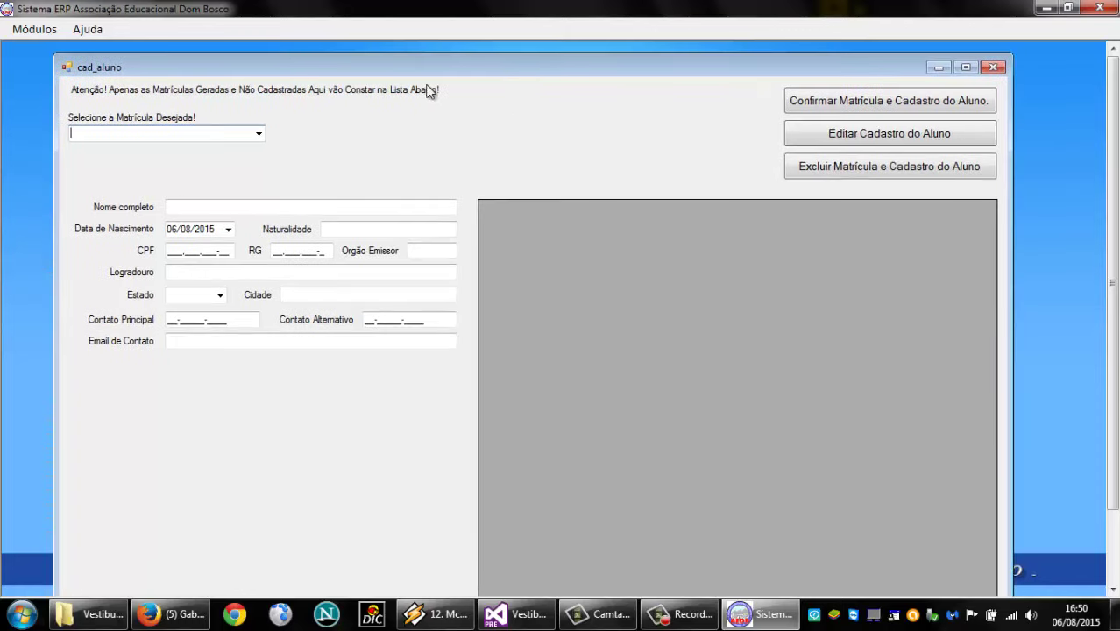
Inspect the Selecione a Matrícula Desejada selector and the Nome completo field of the student registration form
click(262, 136)
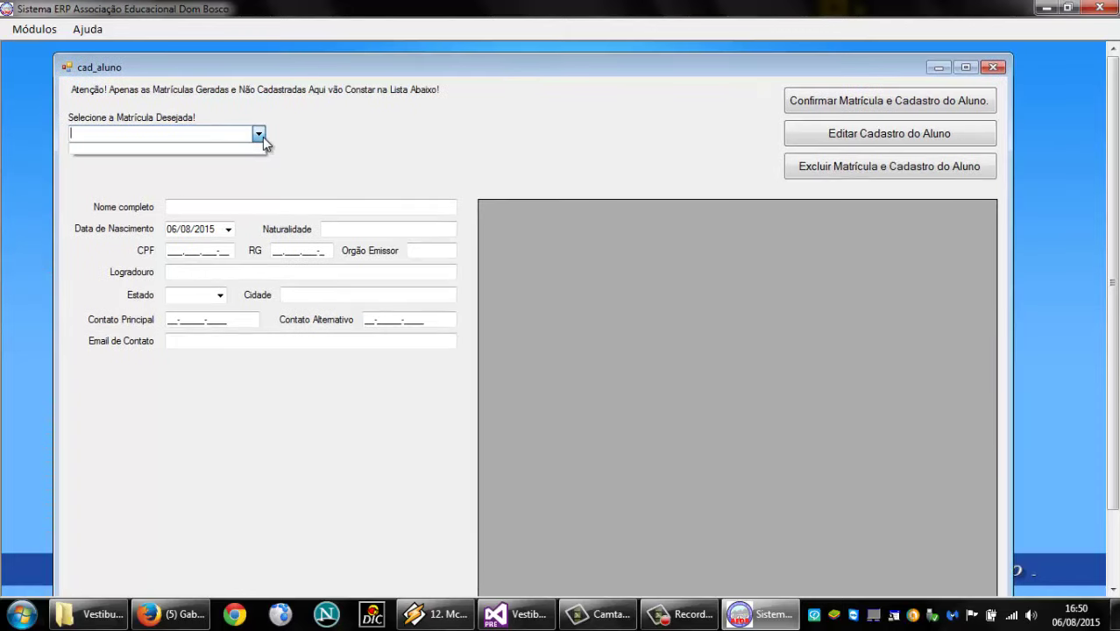
click(263, 136)
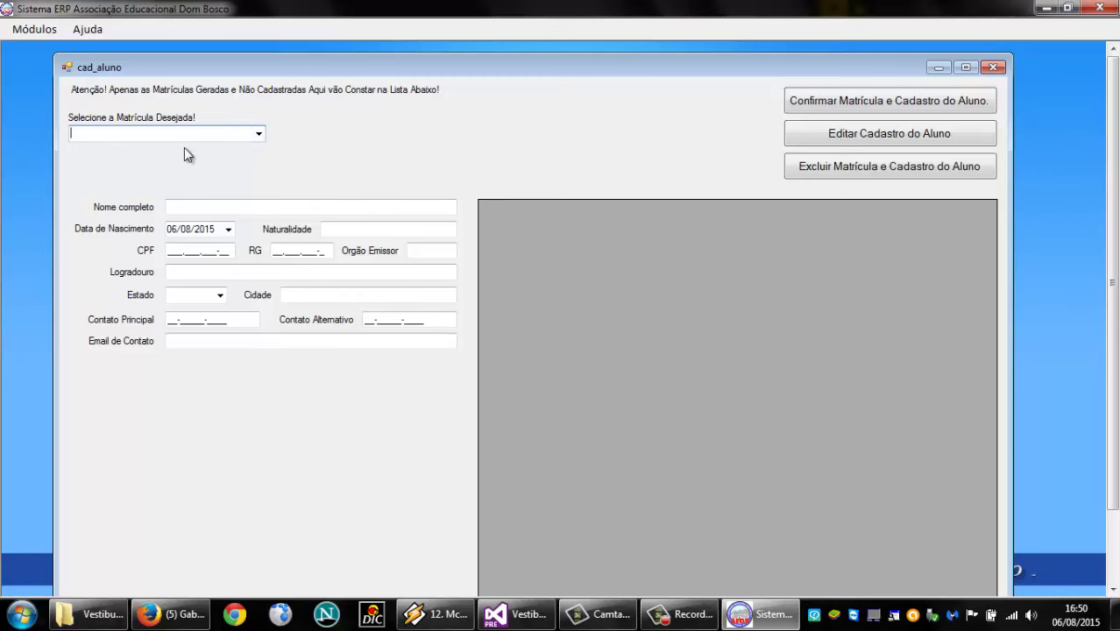
click(187, 208)
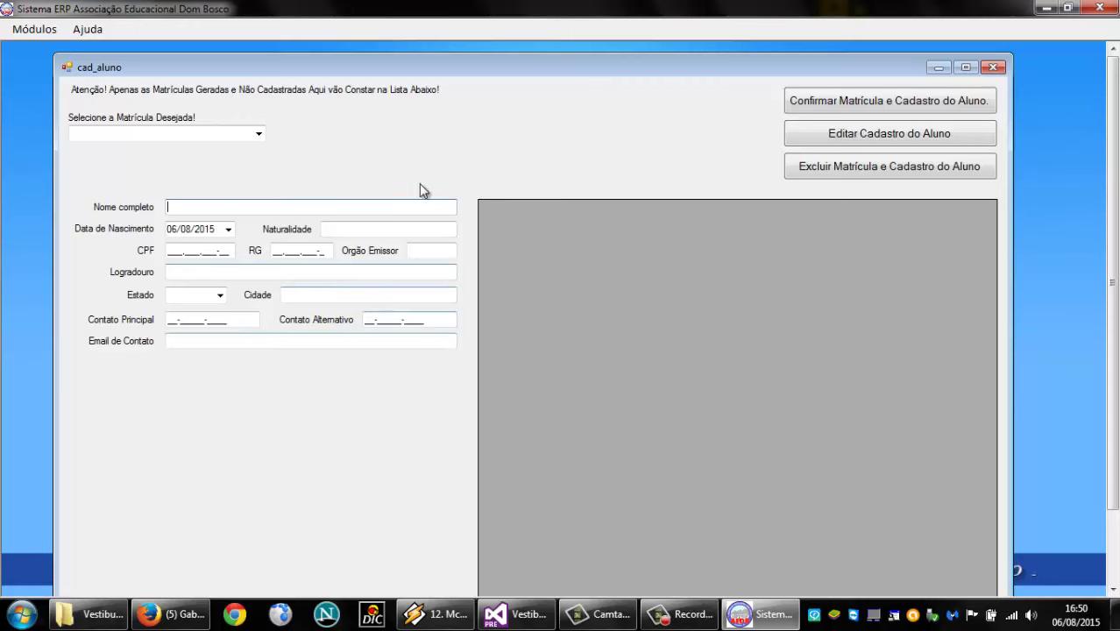
drag(477, 69, 478, 61)
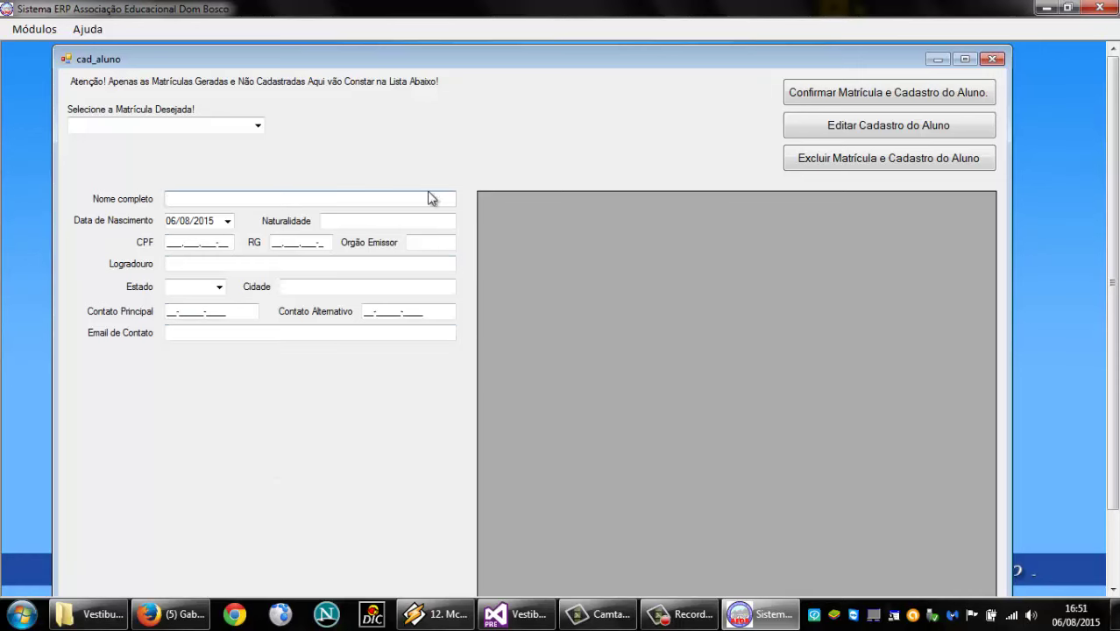
click(257, 125)
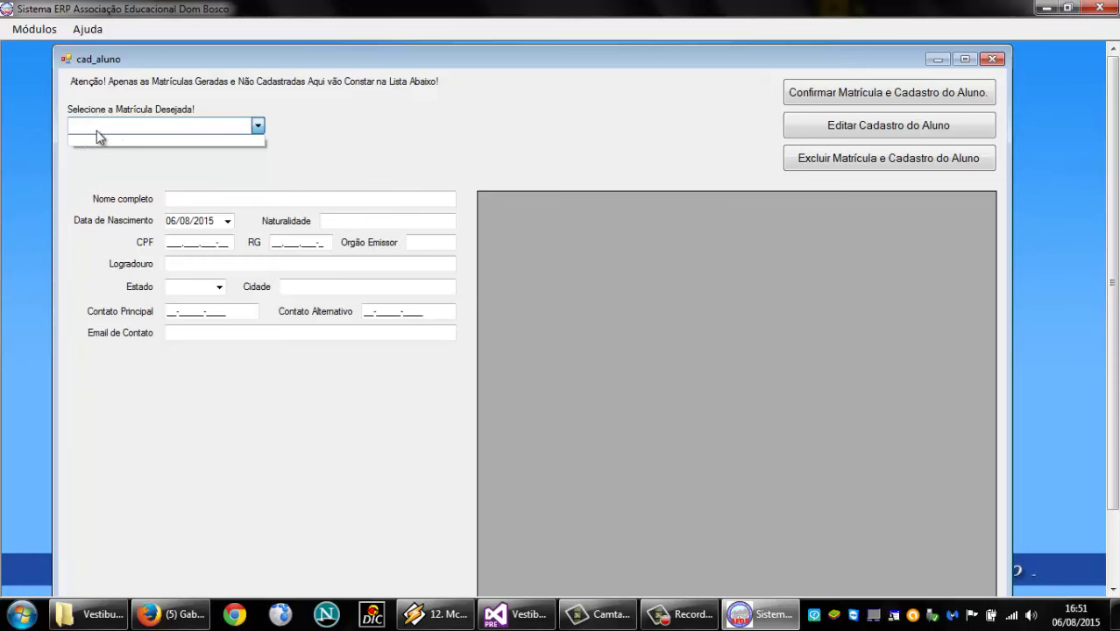
click(387, 163)
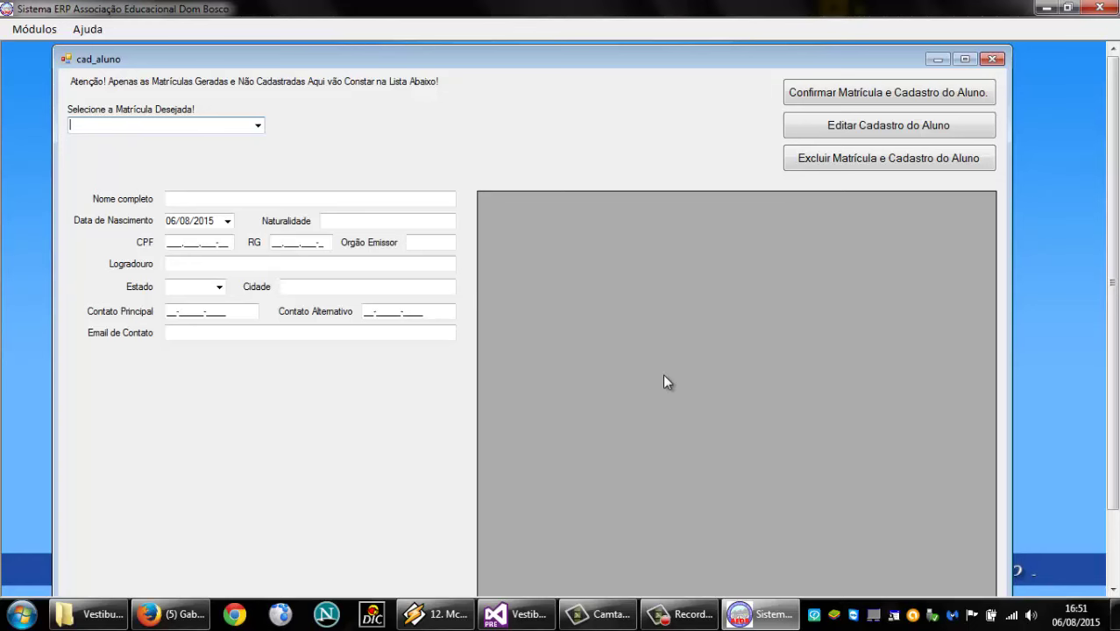
click(263, 127)
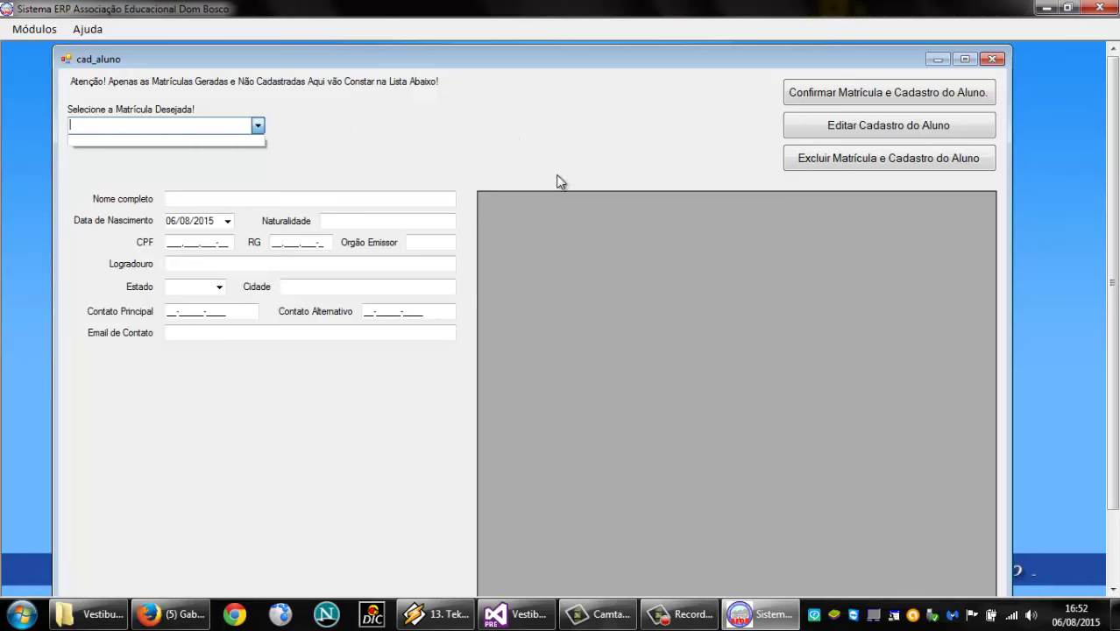
click(44, 31)
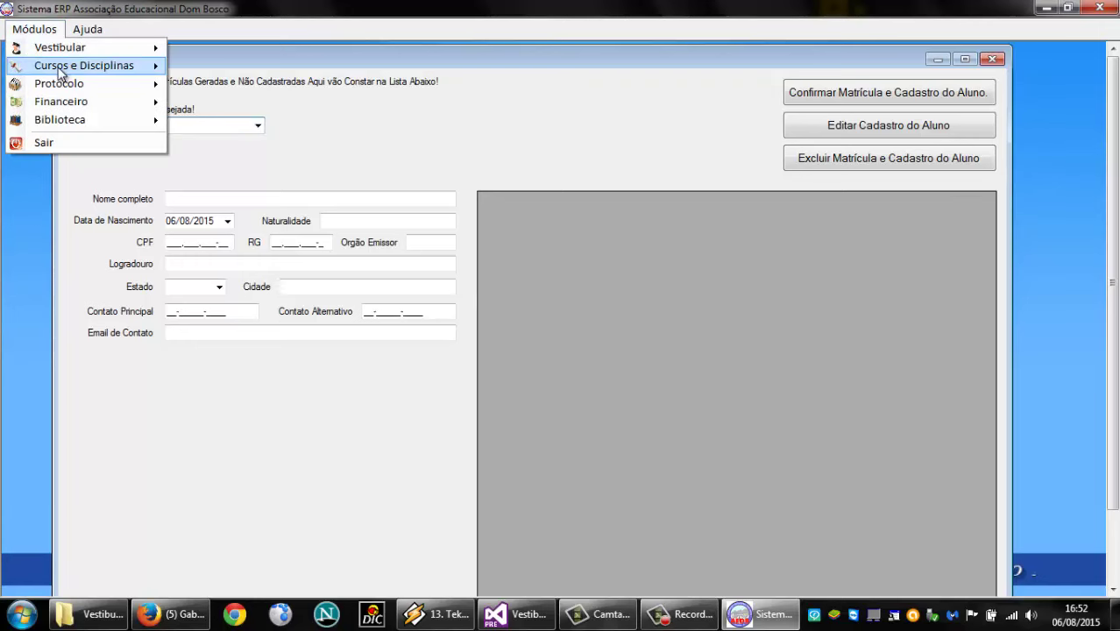
mouse_move(55, 48)
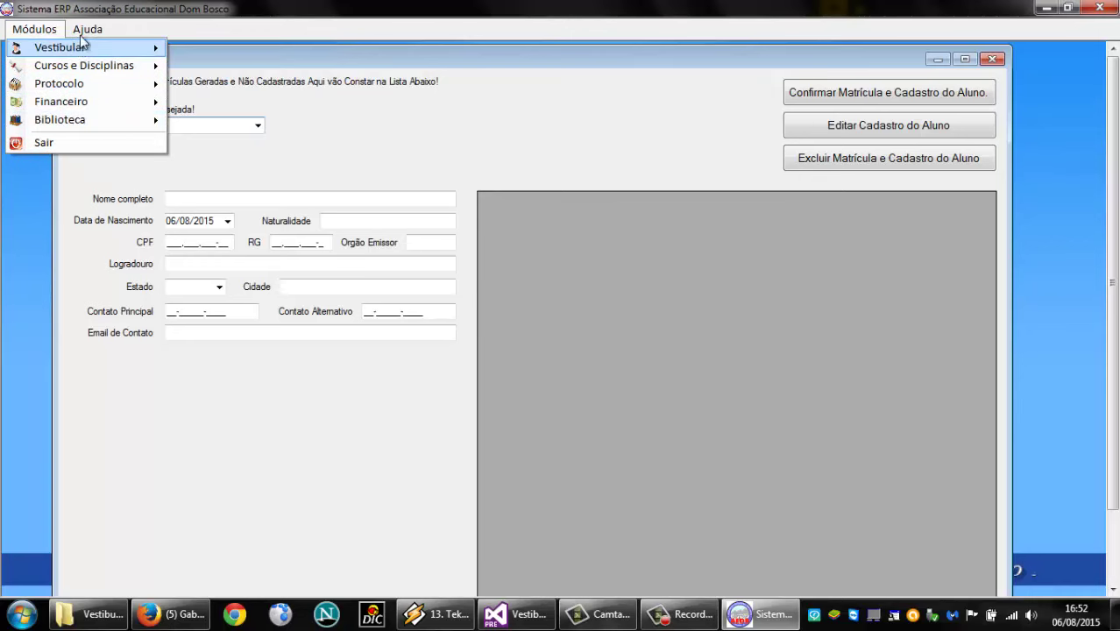
mouse_move(90, 30)
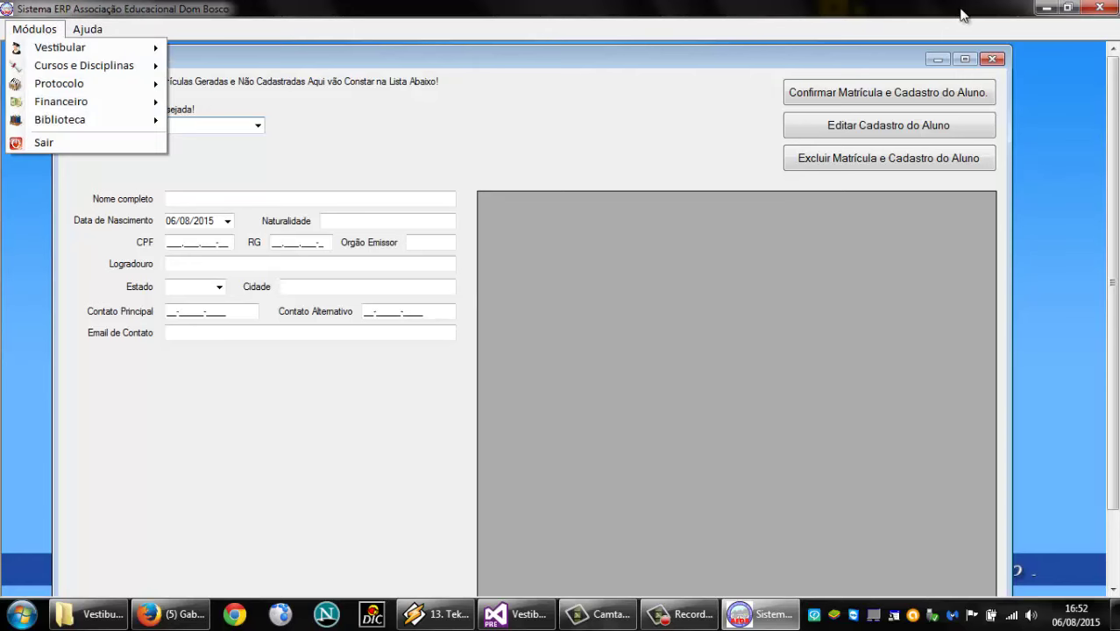
click(920, 10)
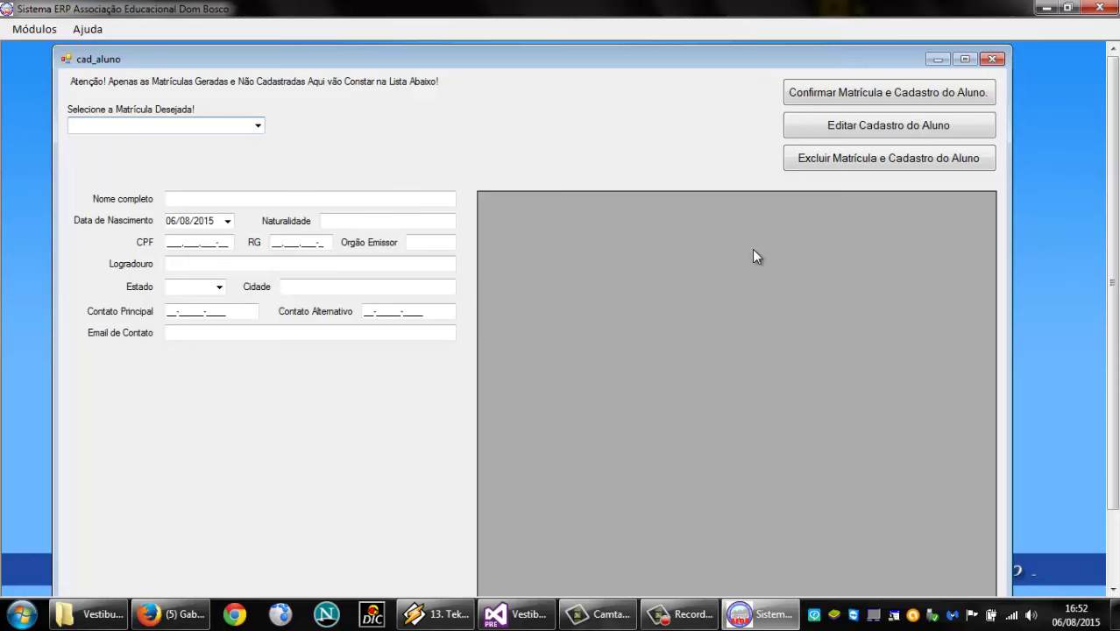